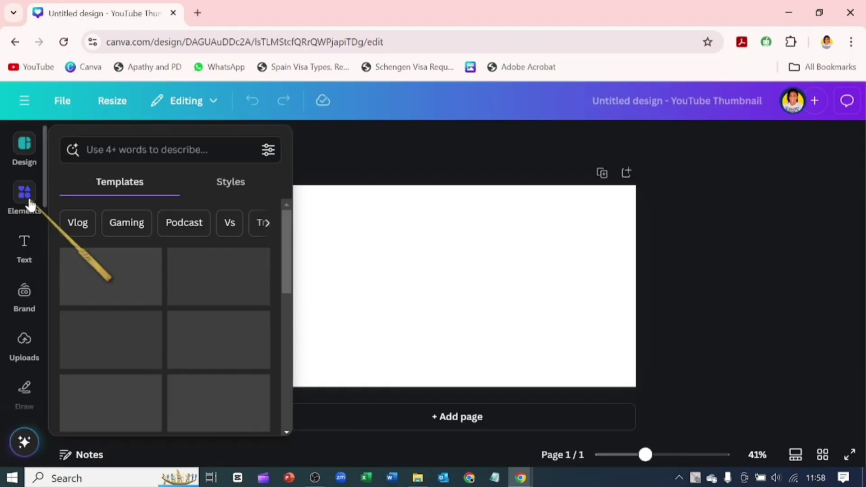
Step: Search elements for 'irregular shape', then add and enlarge a gradient blob and a lilac blob
click(25, 209)
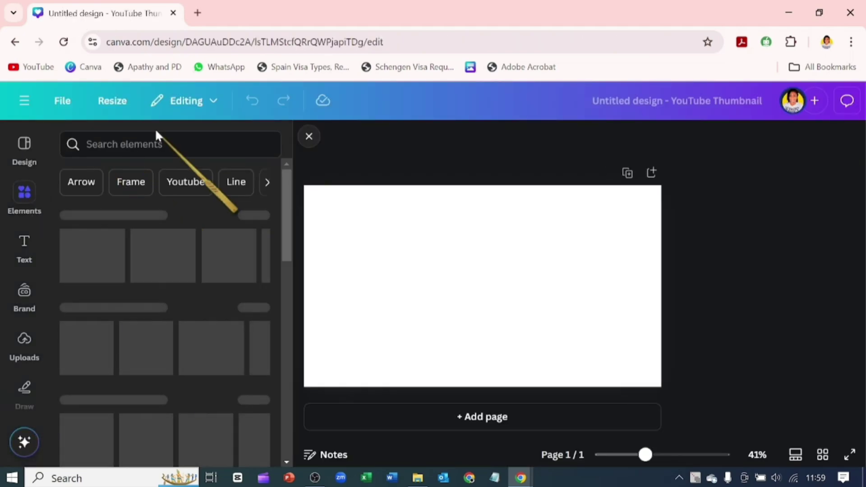
click(162, 145)
text(i)
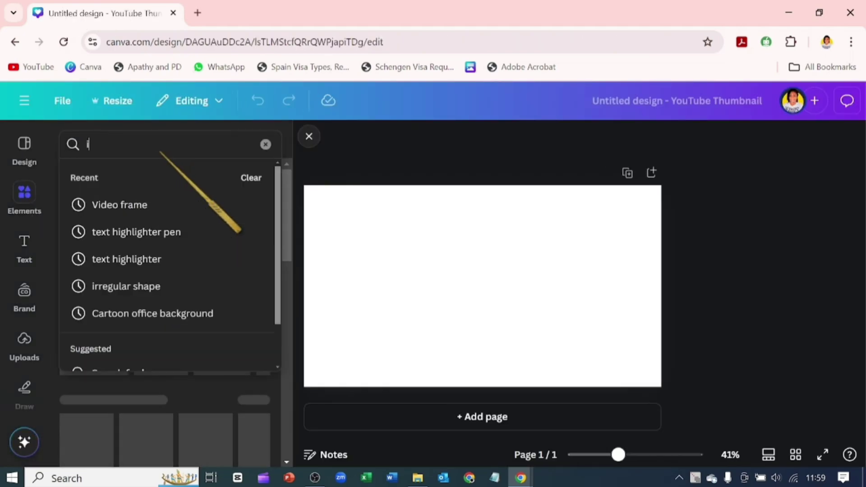
text(n)
click(176, 204)
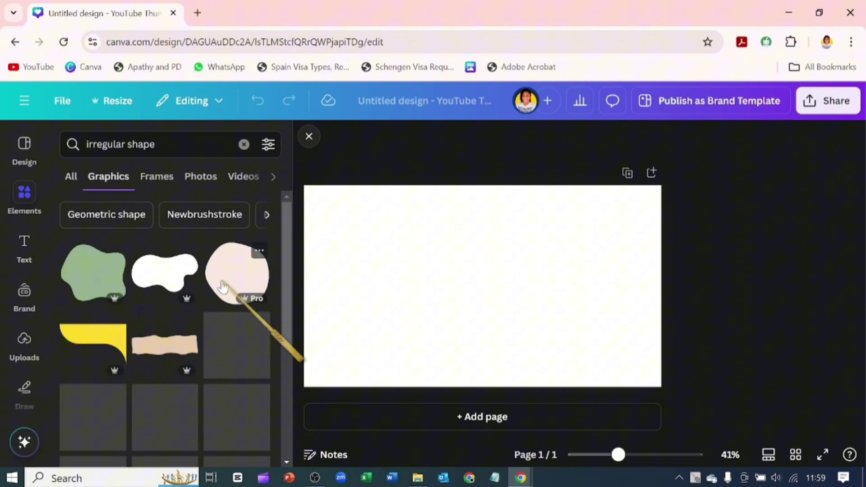
click(109, 327)
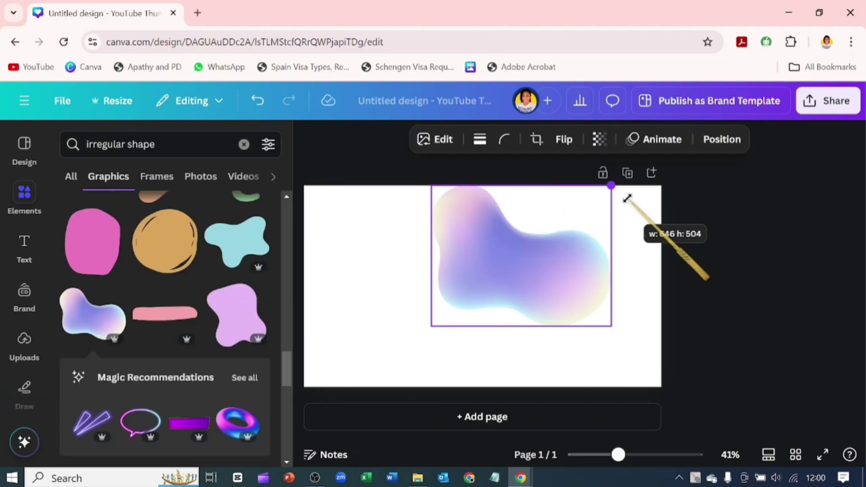
drag(433, 325, 341, 373)
drag(236, 314, 640, 231)
drag(587, 265, 464, 386)
scroll(165, 270, up, 3)
Step: Add a large hand-drawn circle, recolour it yellow, and insert a new text box
click(132, 377)
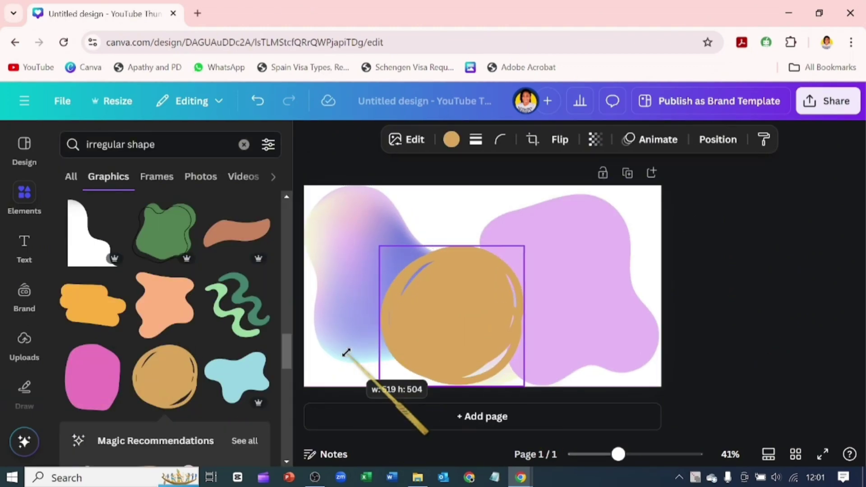
drag(524, 246, 586, 186)
click(450, 139)
click(183, 437)
click(522, 339)
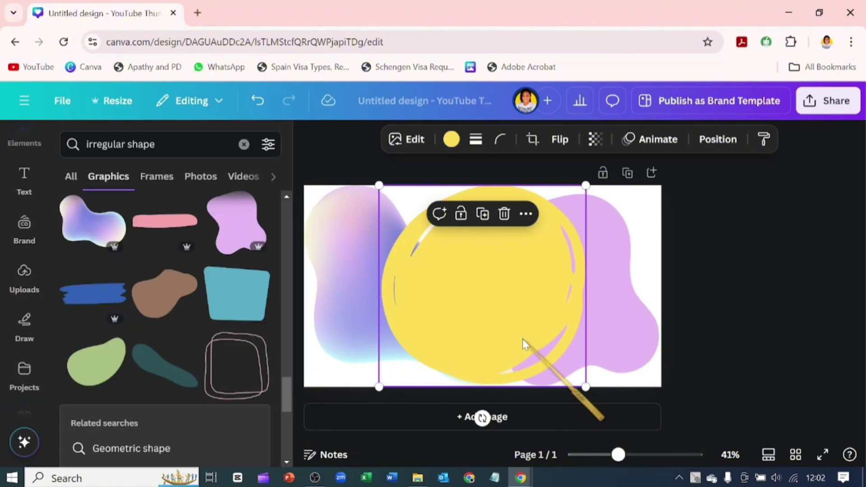
key(t)
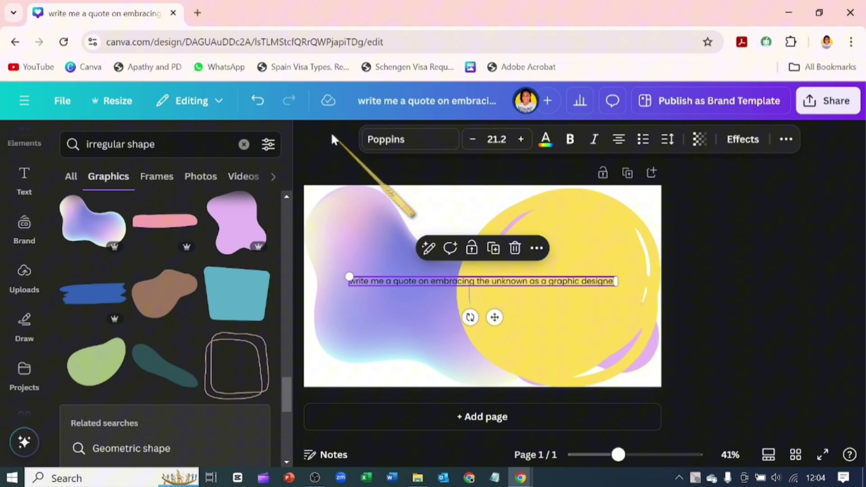
Step: Expand the prompt with Magic Write, continue writing, and replace the text with the generated paragraph
click(310, 137)
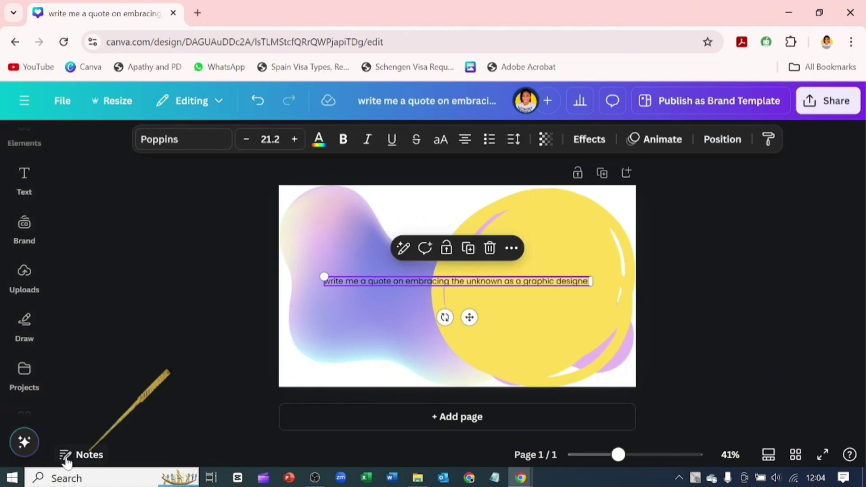
click(25, 443)
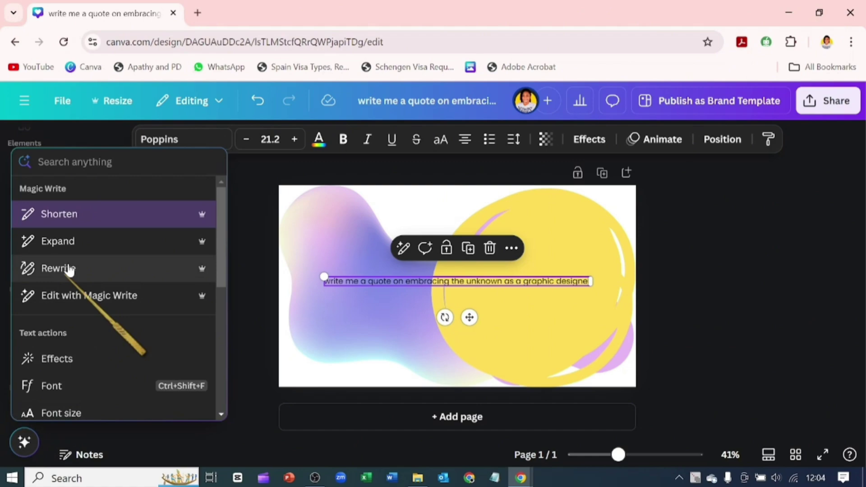
click(58, 241)
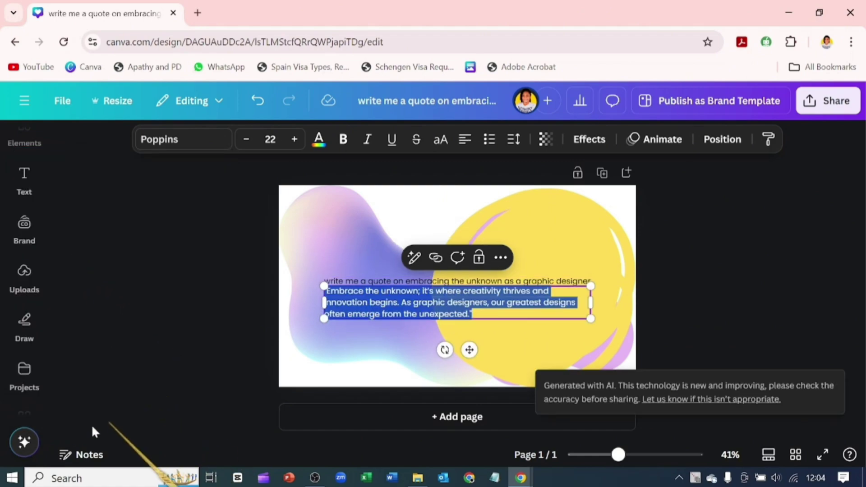
click(414, 258)
click(388, 326)
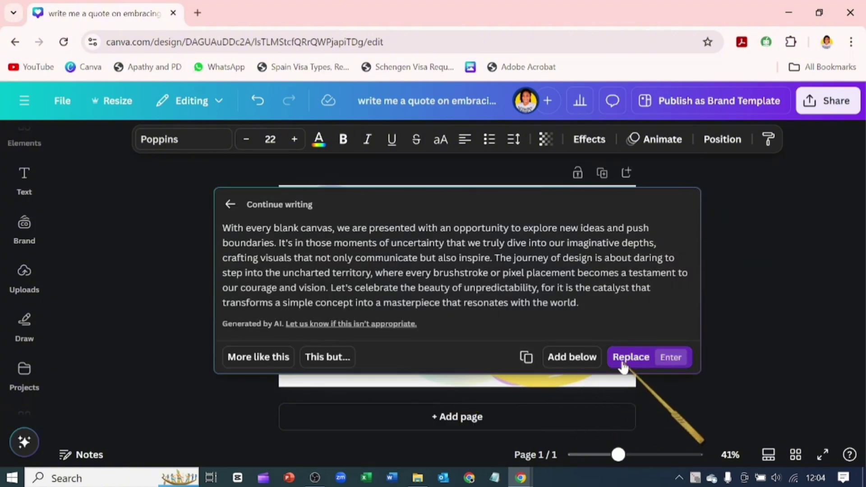
click(623, 357)
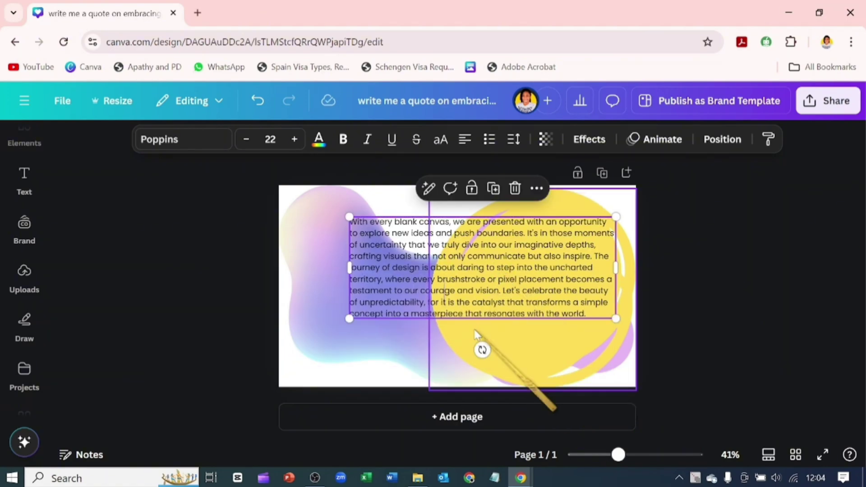
Step: Move the yellow circle left and narrow the quote onto it at font size 18
drag(475, 333, 417, 318)
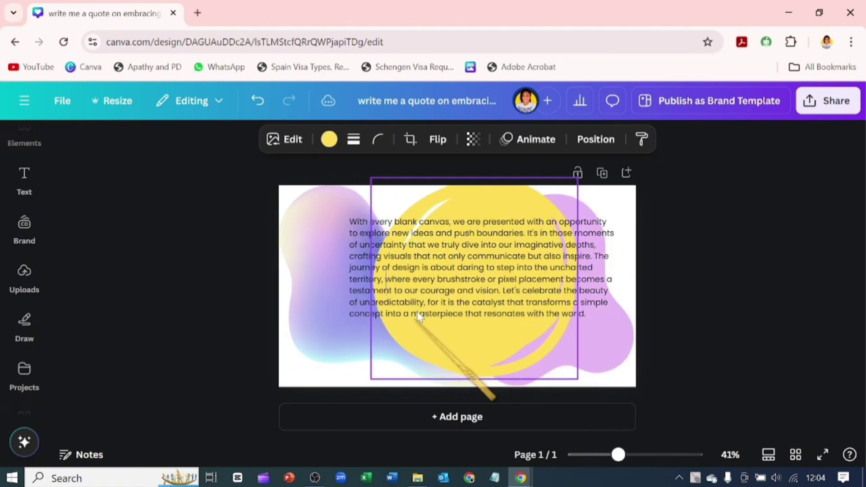
click(549, 277)
mouse_move(615, 267)
mouse_down()
mouse_move(513, 274)
mouse_move(523, 272)
mouse_up()
drag(439, 278, 483, 277)
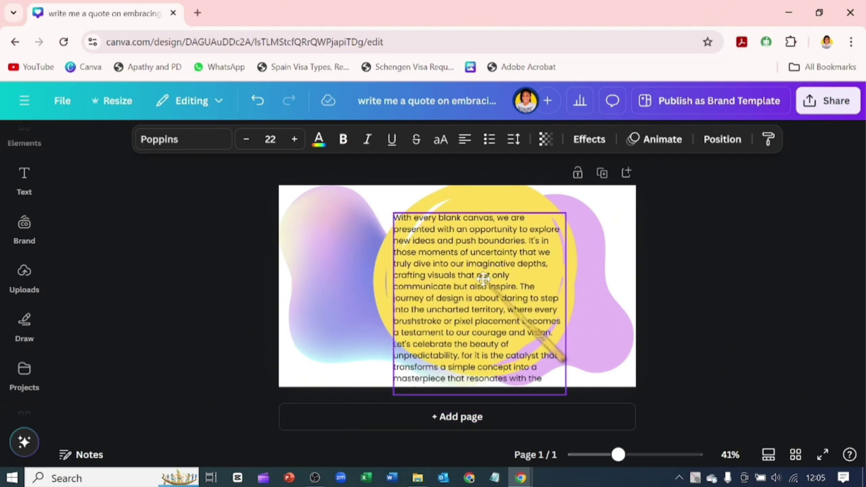
click(245, 139)
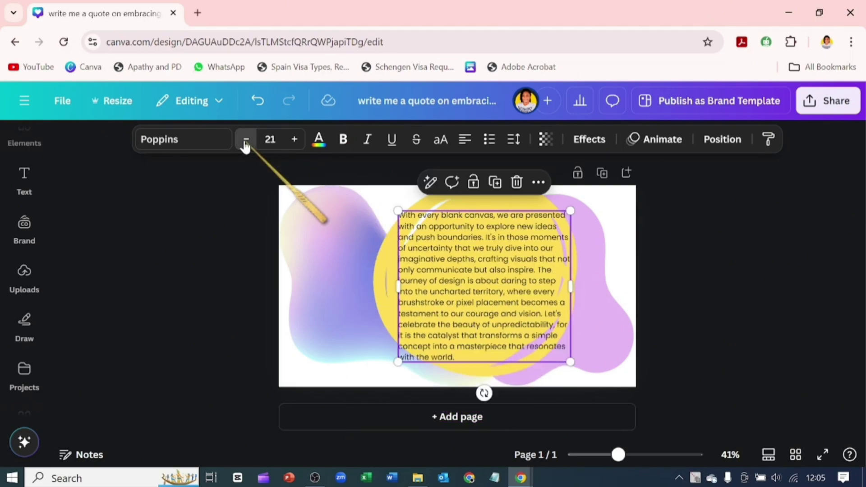
click(246, 139)
click(245, 139)
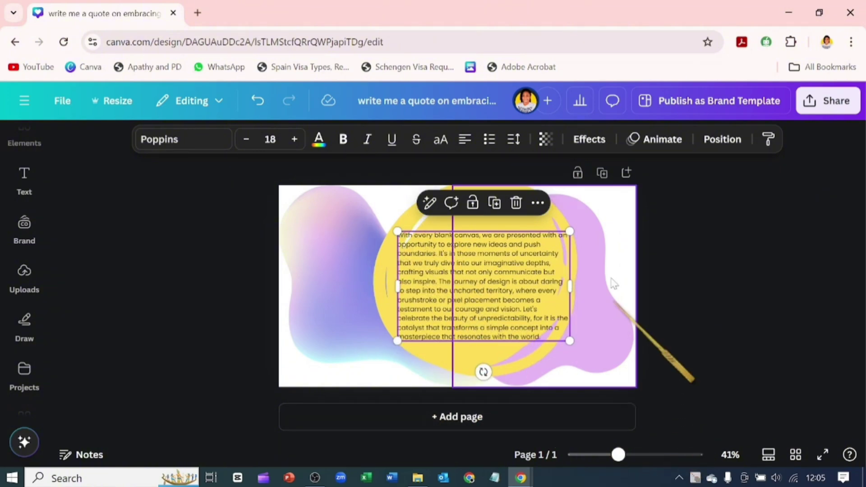
Step: Duplicate the paragraph, move the copy lower, and nudge the upper paragraph right
click(494, 203)
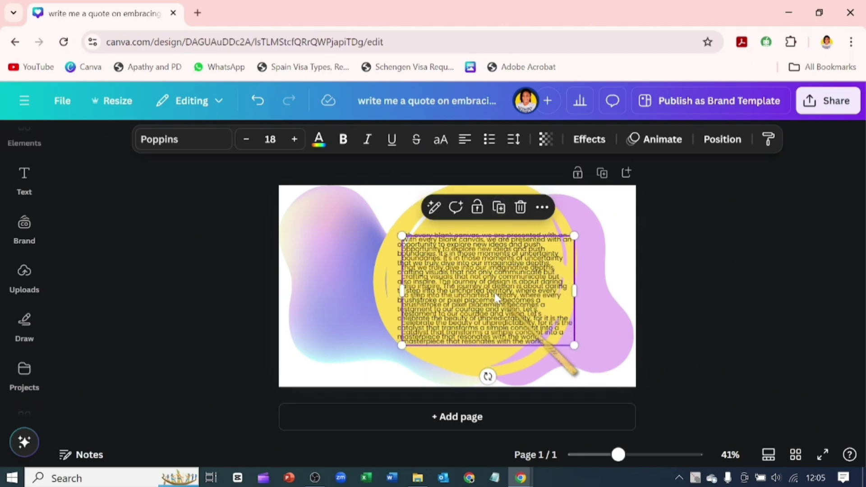
drag(498, 298, 510, 359)
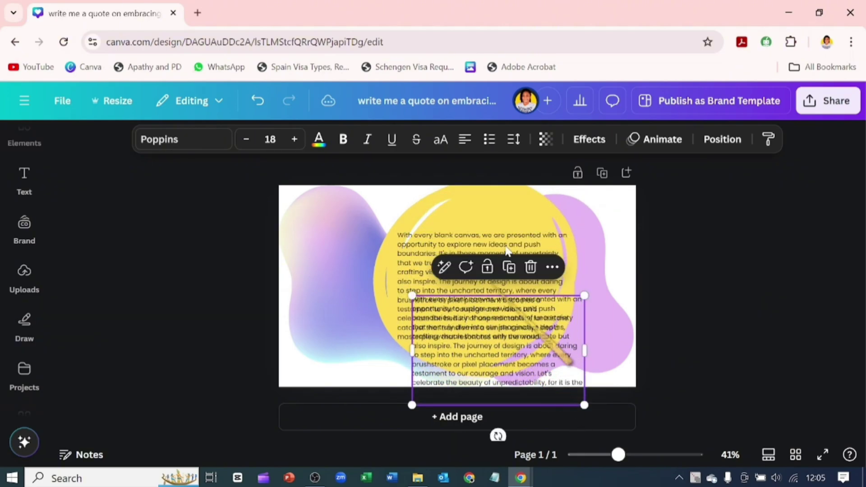
mouse_move(513, 245)
mouse_down()
mouse_move(535, 242)
mouse_move(567, 337)
mouse_up()
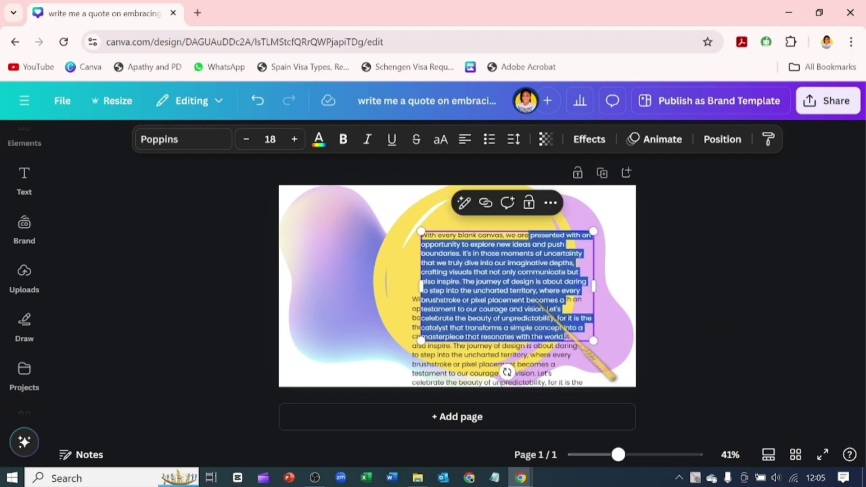
Step: Trim the copy to its opening phrase and position it above the lower paragraph
key(BackSpace)
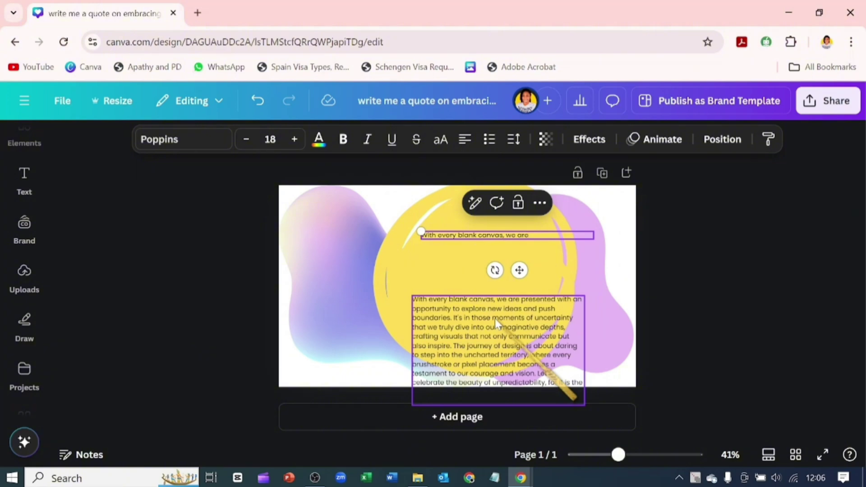
drag(495, 318, 500, 287)
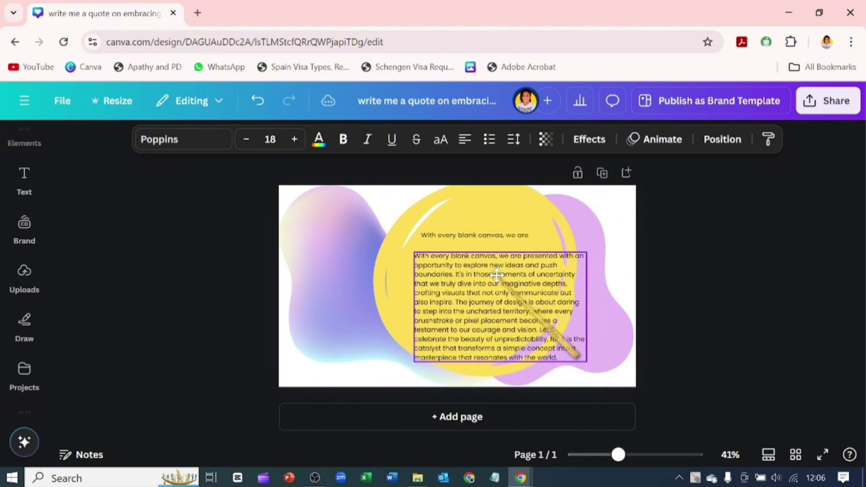
mouse_move(500, 287)
mouse_down()
mouse_move(497, 271)
mouse_move(522, 326)
mouse_move(529, 276)
mouse_up()
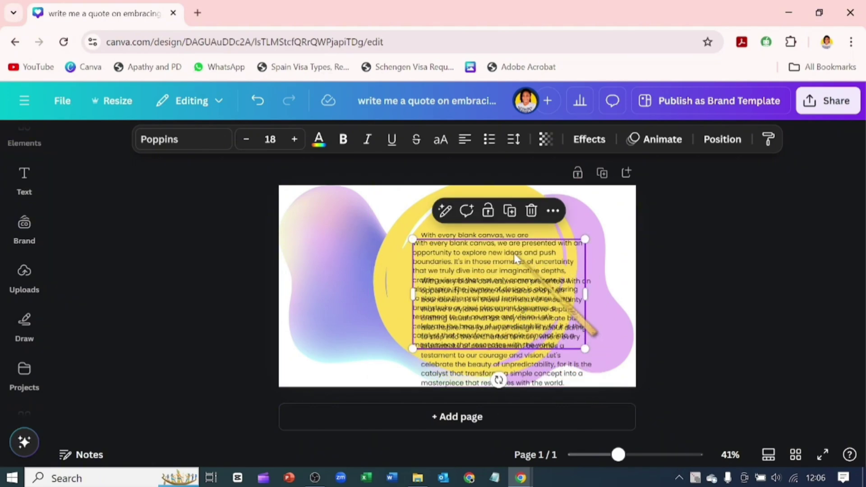
Step: Cut the opening phrase and everything after 'explore' from the lower paragraph, then move it up-left
click(521, 243)
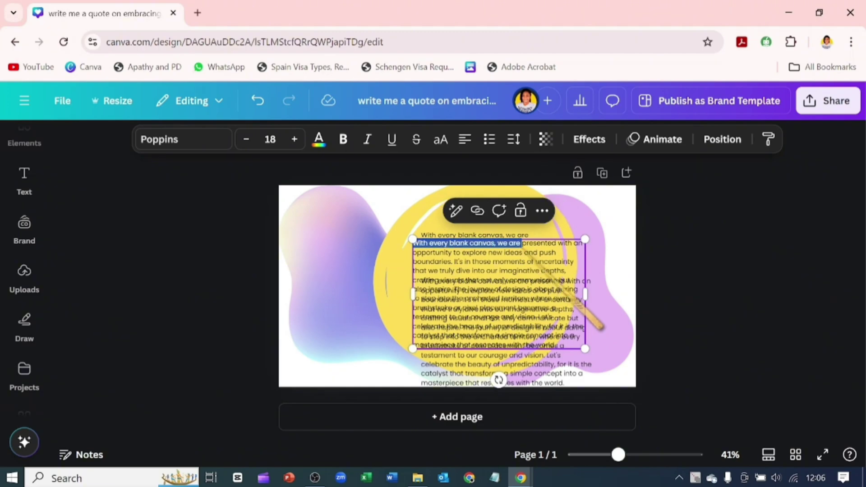
key(BackSpace)
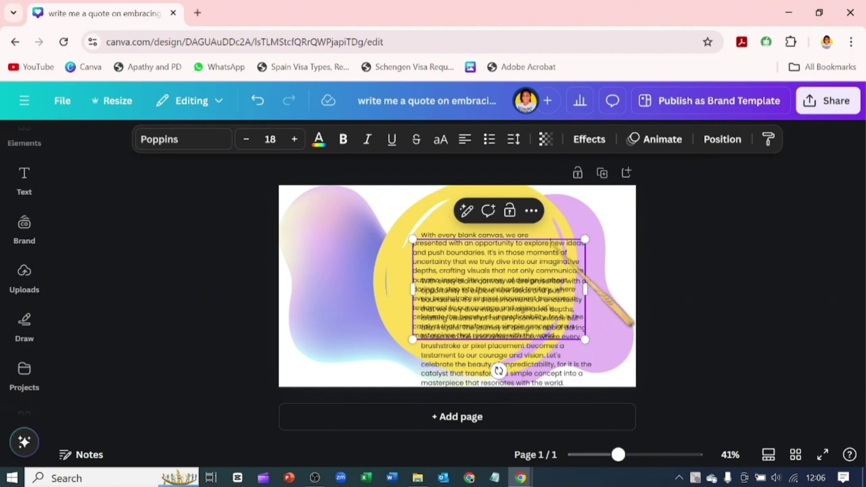
drag(550, 243, 574, 351)
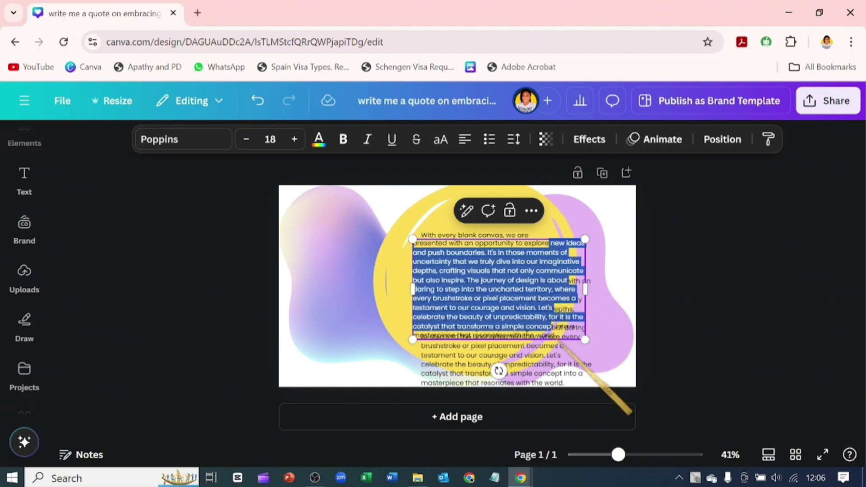
key(BackSpace)
click(573, 351)
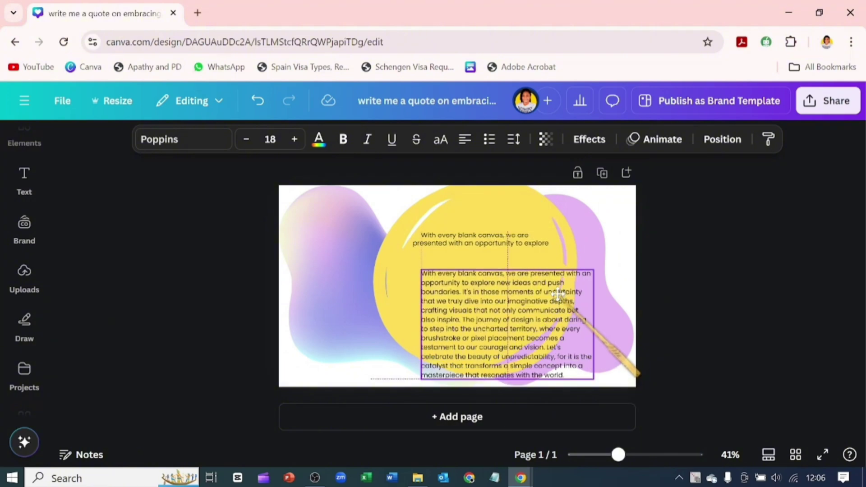
drag(556, 301, 542, 277)
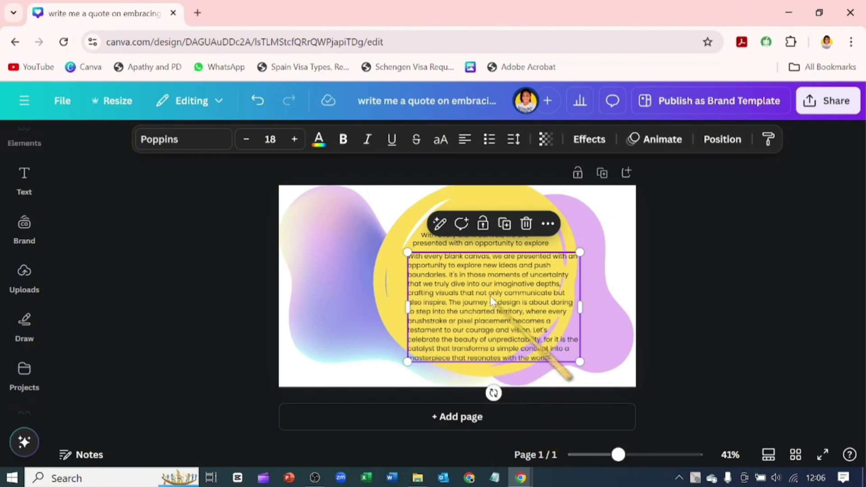
mouse_move(490, 279)
mouse_down()
mouse_move(478, 268)
mouse_move(482, 251)
mouse_up()
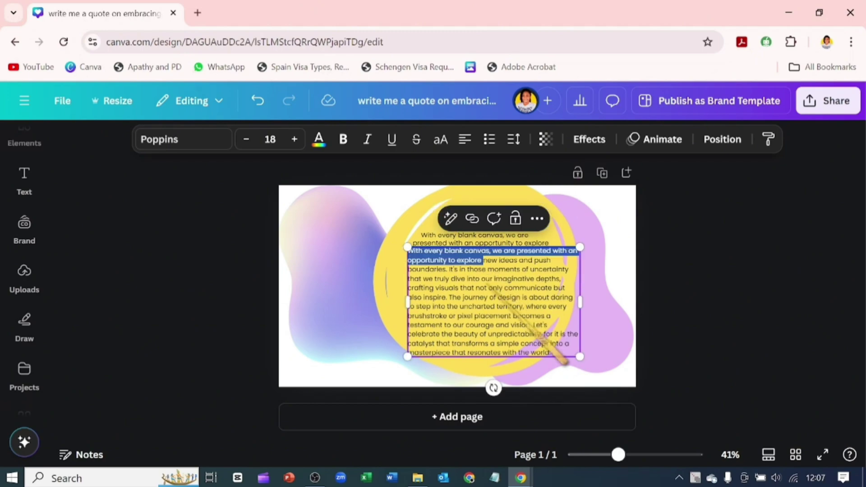
Step: Delete the repeated opening sentence and duplicate the quote paragraph over the original
key(BackSpace)
click(630, 301)
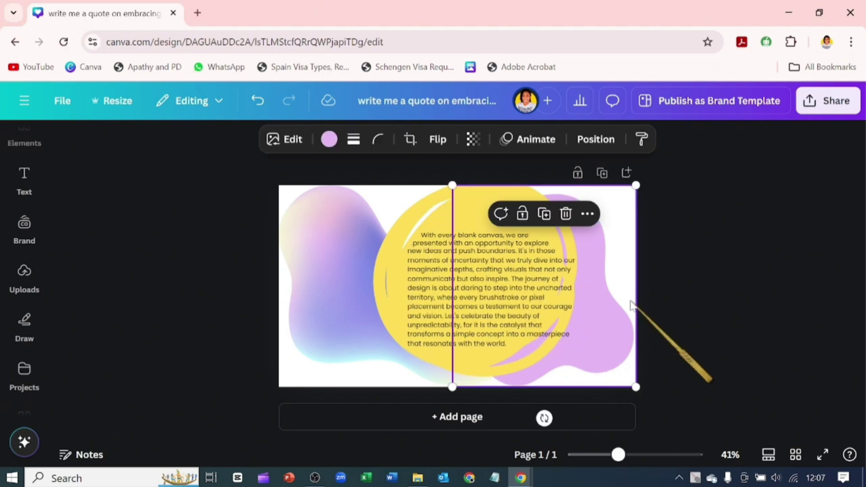
click(497, 332)
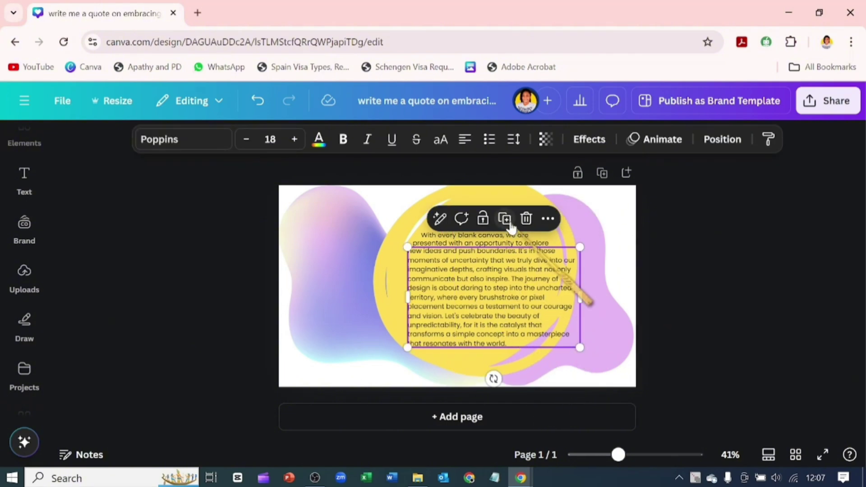
click(503, 219)
mouse_move(485, 283)
mouse_down()
mouse_move(495, 334)
mouse_move(483, 286)
mouse_up()
click(497, 336)
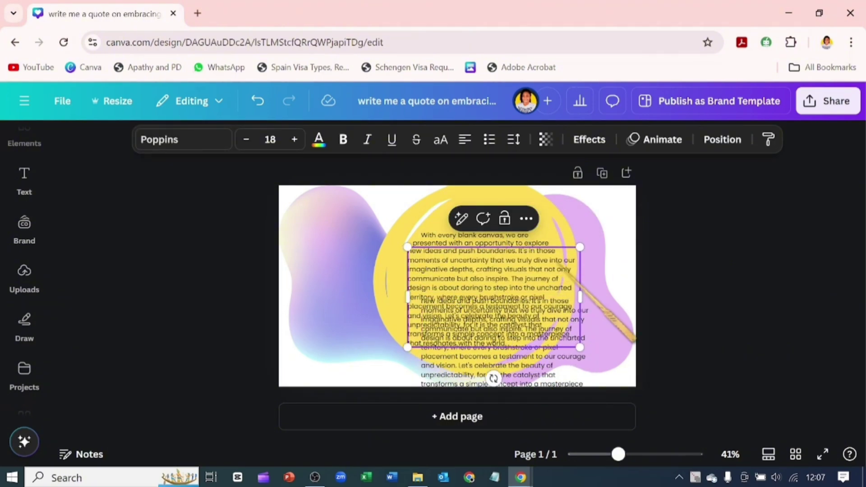
Step: Move the copy slightly lower and delete extra words from its first line
key(Return)
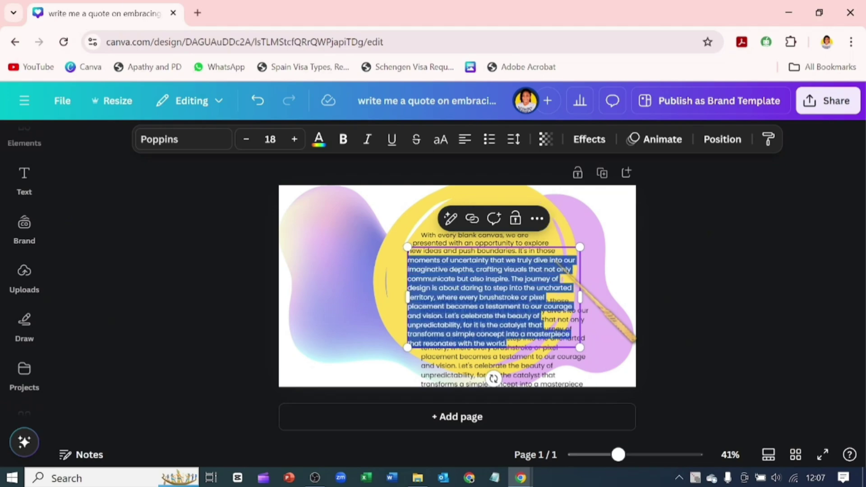
mouse_move(559, 266)
mouse_down()
mouse_move(521, 311)
mouse_move(517, 305)
mouse_up()
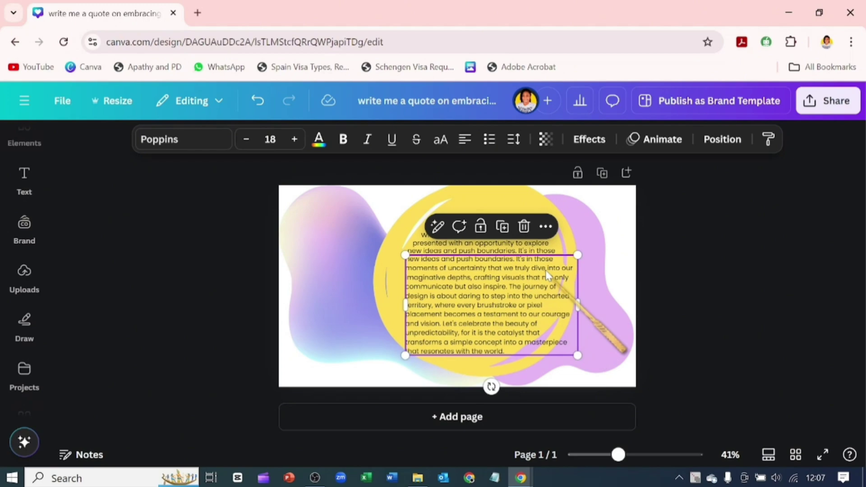
key(Return)
click(554, 259)
key(BackSpace)
key(BackSpace)
key(BackSpace)
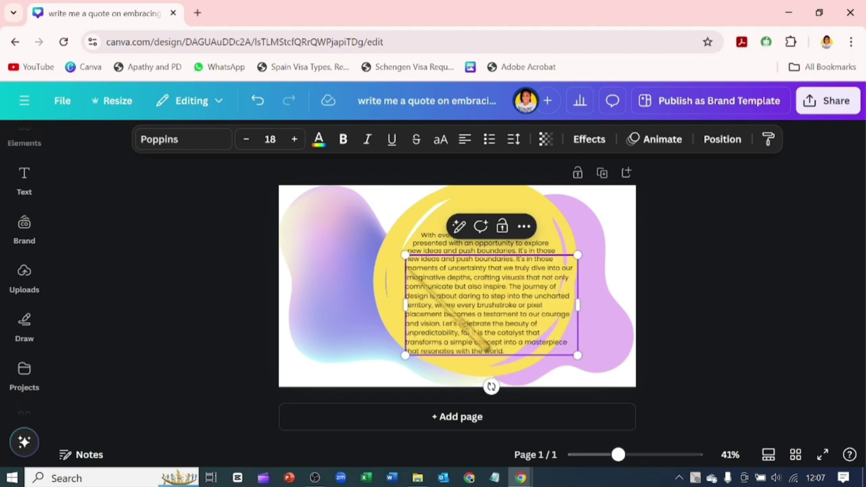
key(BackSpace)
key(BackSpace)
key(BackSpace)
key(BackSpace)
key(BackSpace)
key(BackSpace)
key(BackSpace)
key(BackSpace)
key(BackSpace)
key(BackSpace)
key(BackSpace)
key(BackSpace)
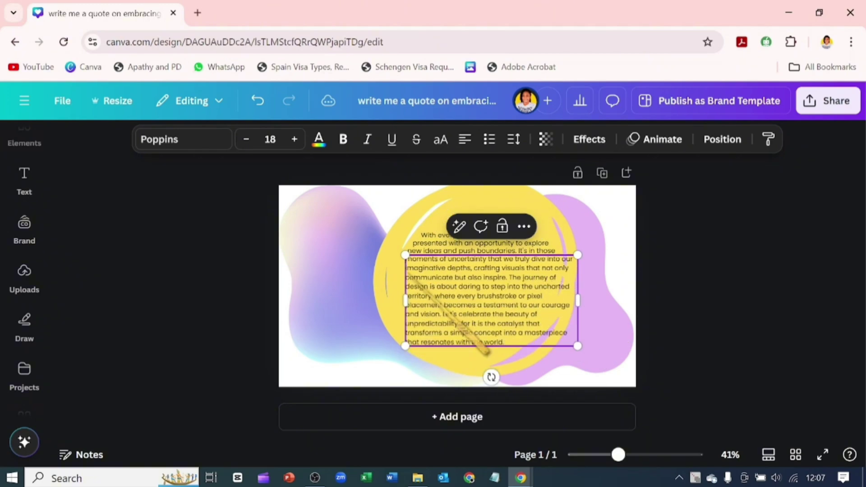
Step: Duplicate the paragraph again, delete 'moments of uncertainty that we truly dive into', and move it up
click(622, 329)
click(450, 297)
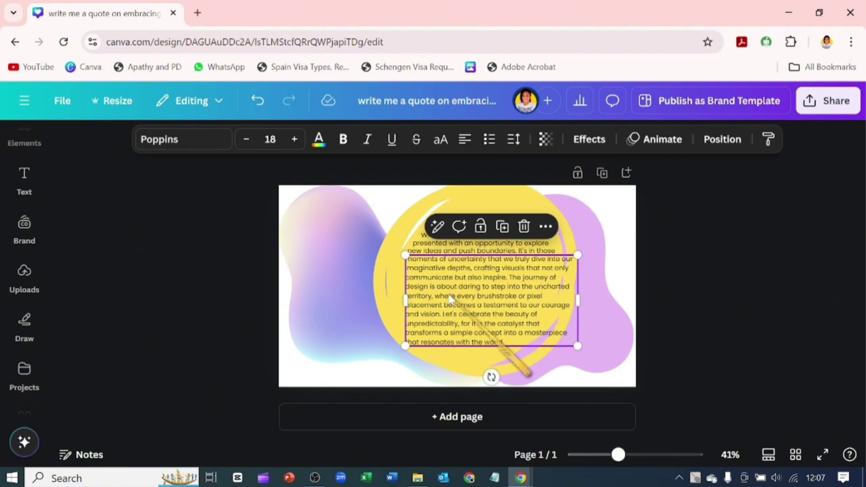
click(501, 231)
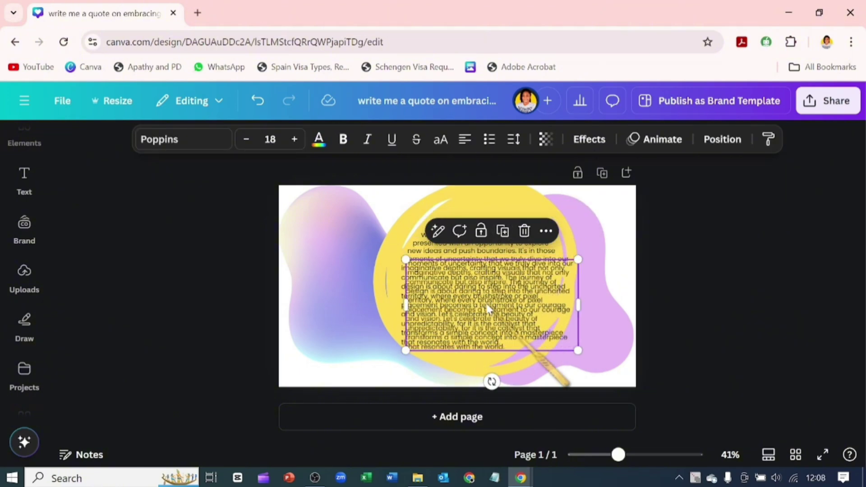
mouse_move(485, 302)
mouse_down()
mouse_move(560, 265)
mouse_move(500, 341)
mouse_up()
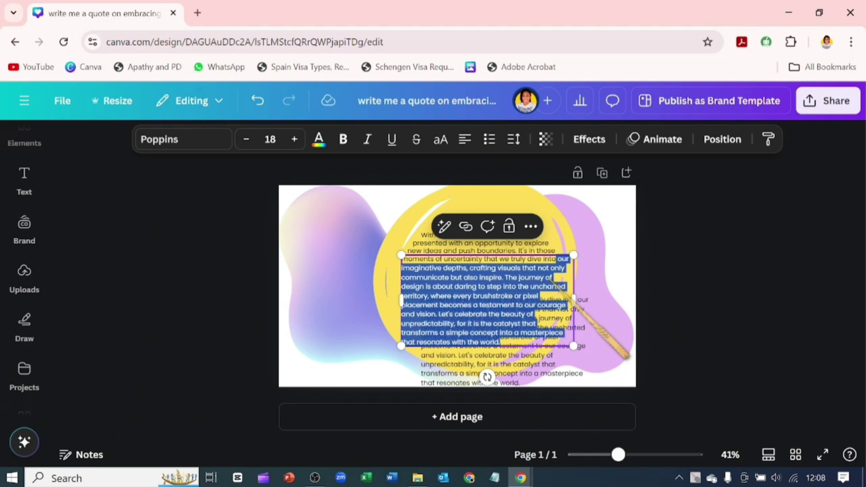
drag(483, 255, 503, 295)
drag(431, 300, 577, 298)
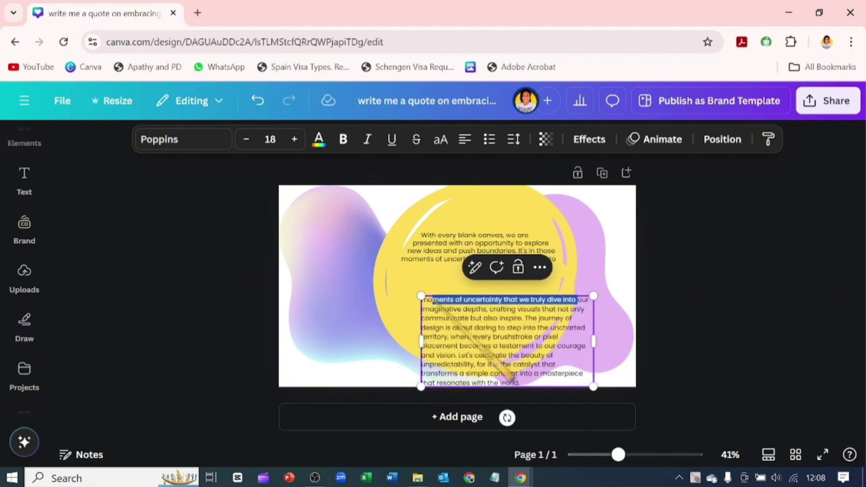
key(BackSpace)
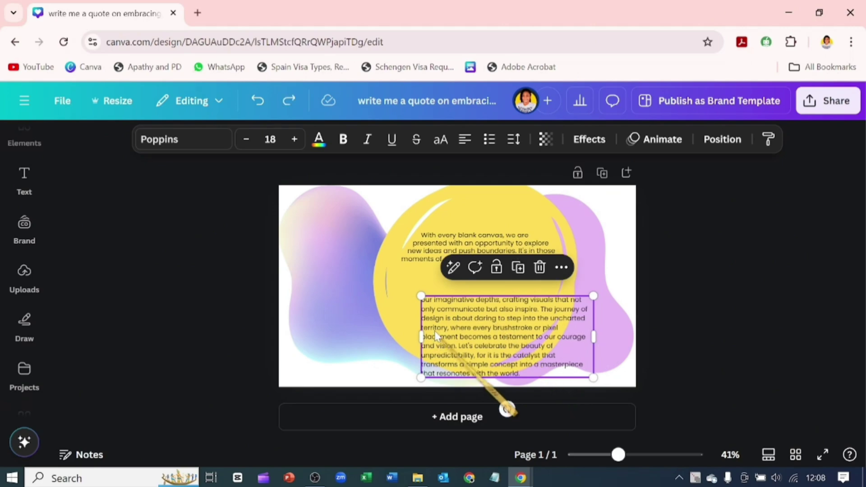
drag(435, 340, 410, 307)
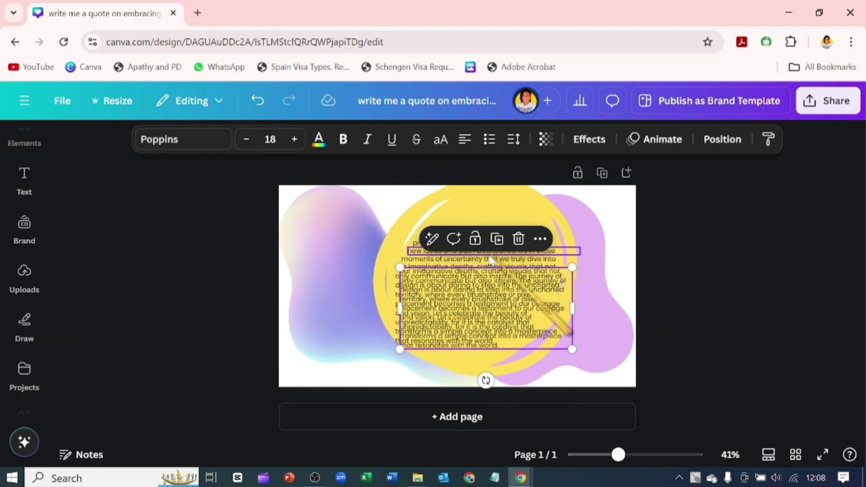
Step: Duplicate the paragraph, clear all its text, and remove the empty box
key(ctrl+d)
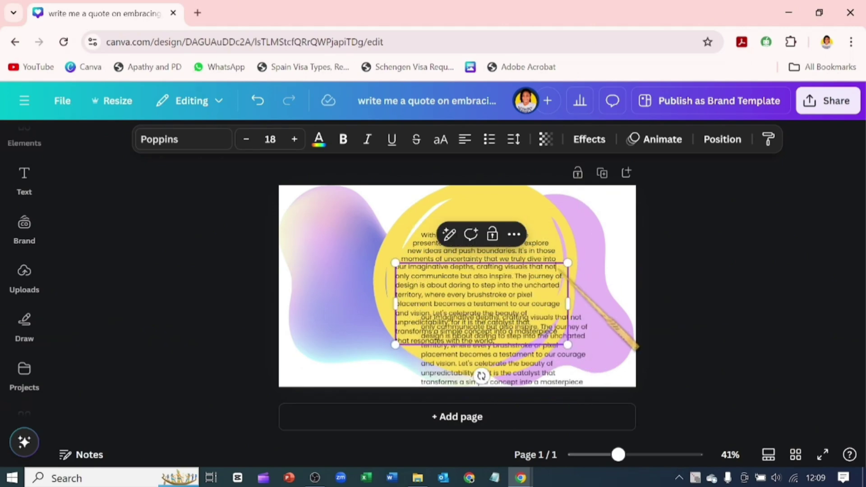
key(ctrl+a)
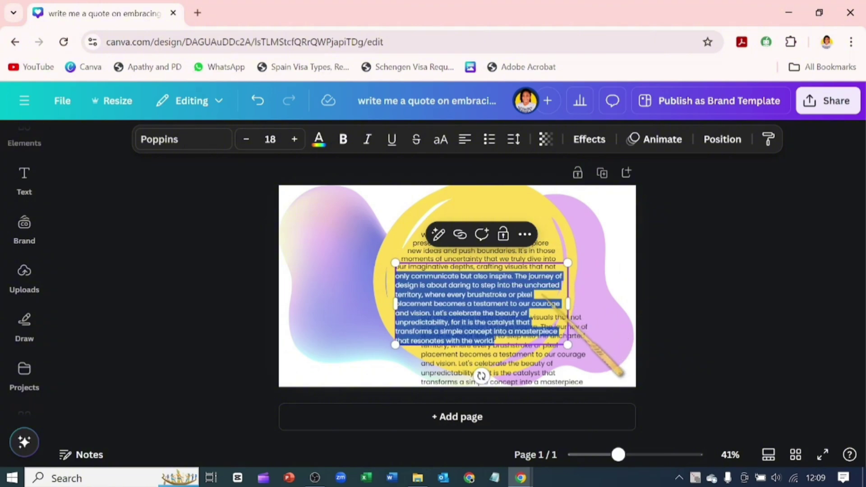
key(BackSpace)
click(537, 324)
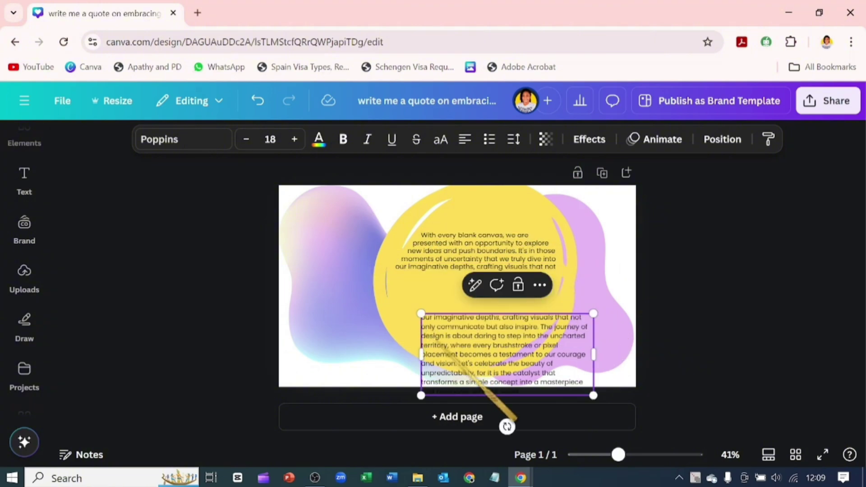
click(614, 350)
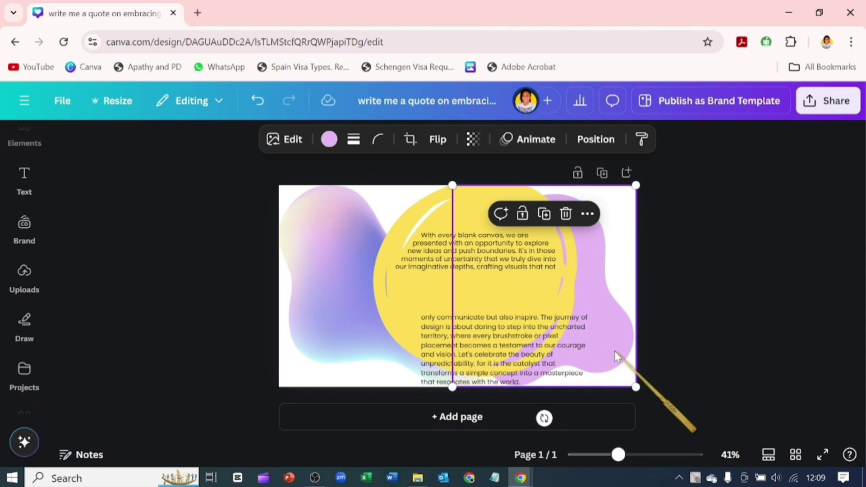
click(438, 349)
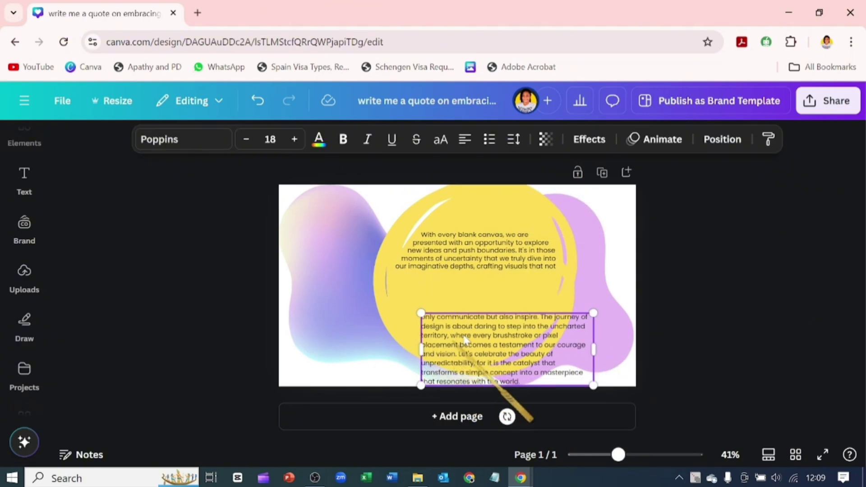
Step: Duplicate the lower paragraph, delete from 'design is about' onward, and remove the original's leading line
click(519, 285)
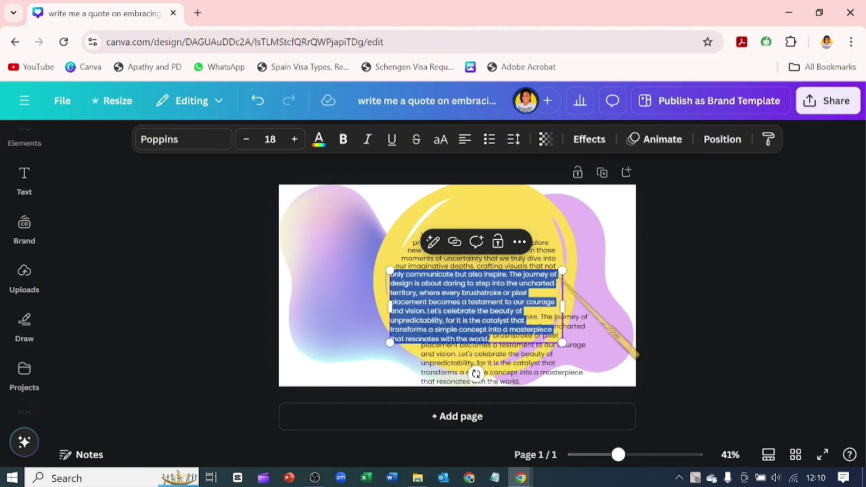
drag(390, 283, 488, 338)
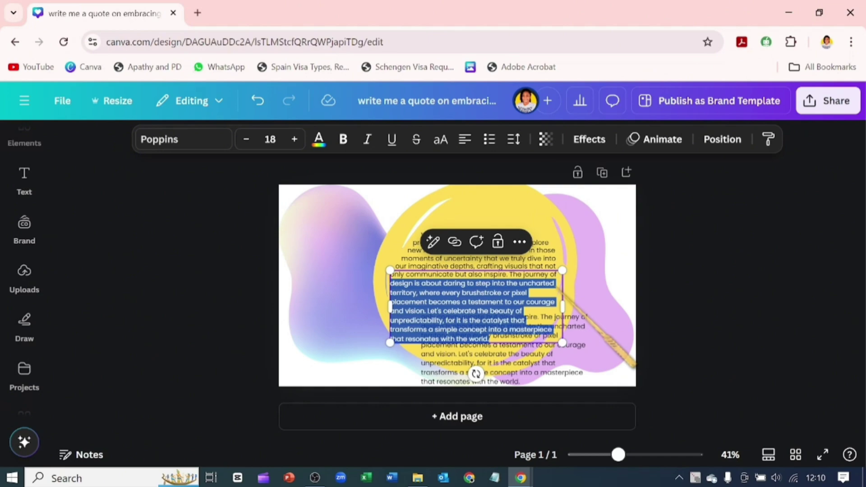
key(BackSpace)
click(449, 346)
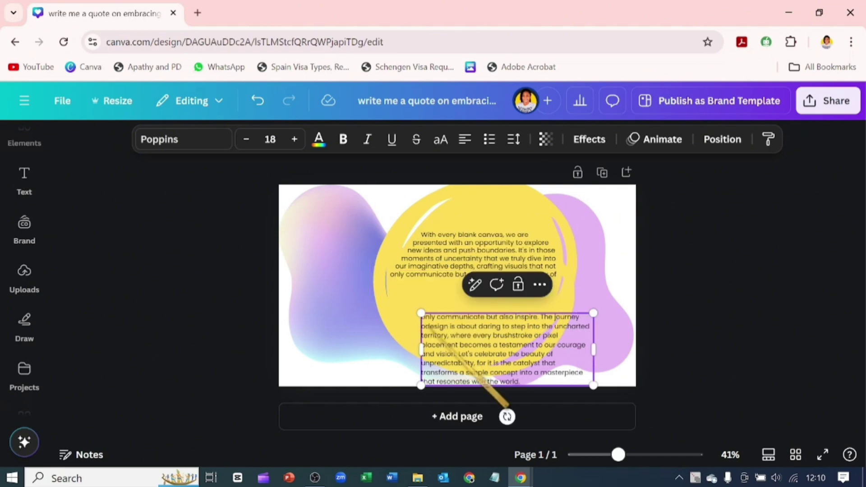
key(BackSpace)
key(BackSpace)
key(BackSpace)
key(BackSpace)
key(BackSpace)
key(BackSpace)
key(BackSpace)
key(BackSpace)
key(BackSpace)
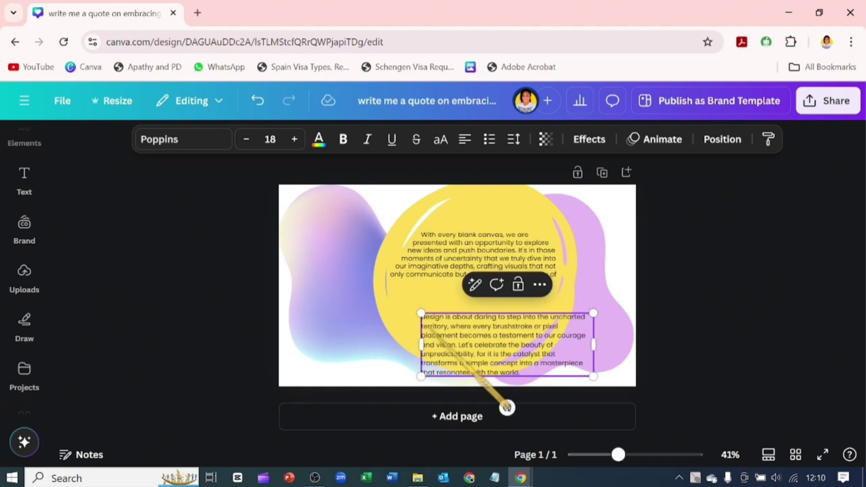
click(432, 278)
click(448, 338)
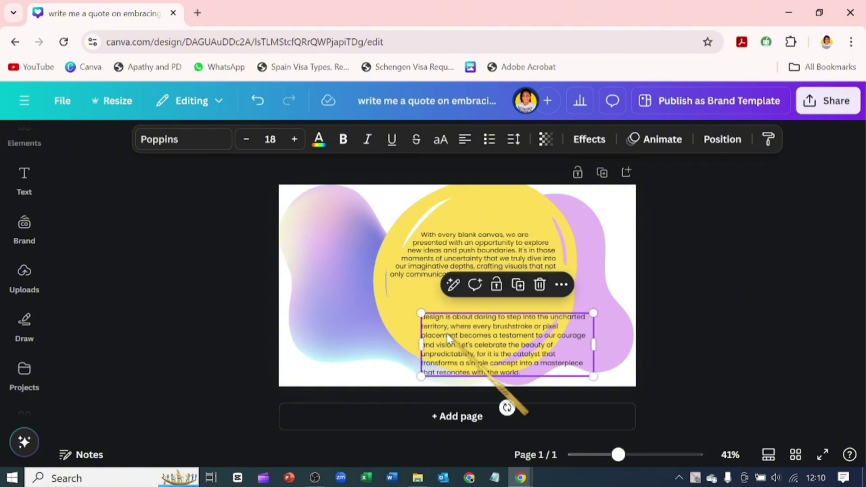
drag(499, 344, 461, 298)
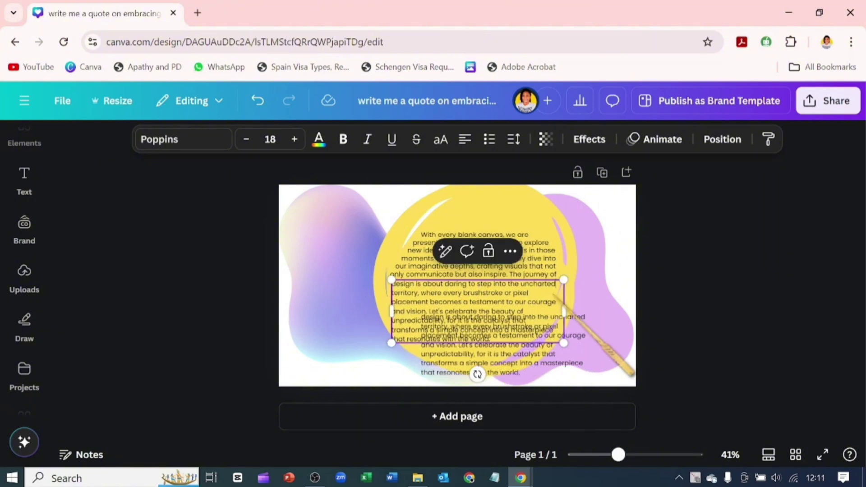
Step: Delete 'to step into the uncharted' and 'design is about daring', then realign the text blocks
drag(461, 298, 483, 331)
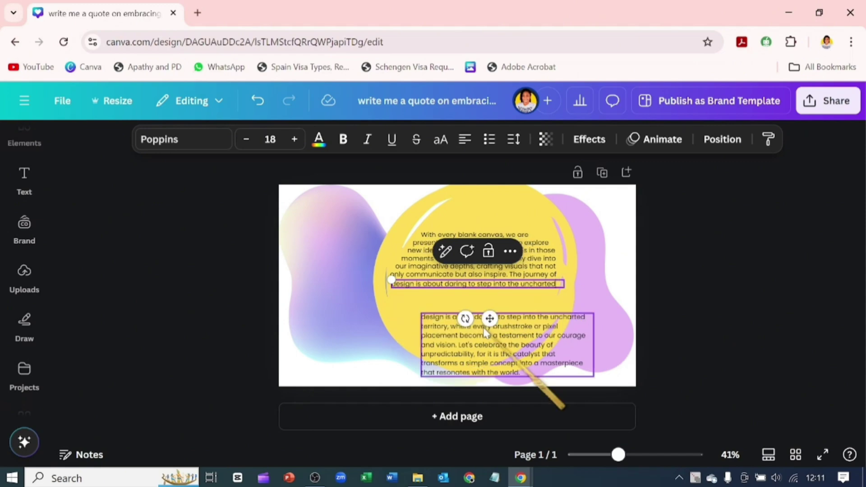
key(BackSpace)
key(BackSpace)
key(BackSpace)
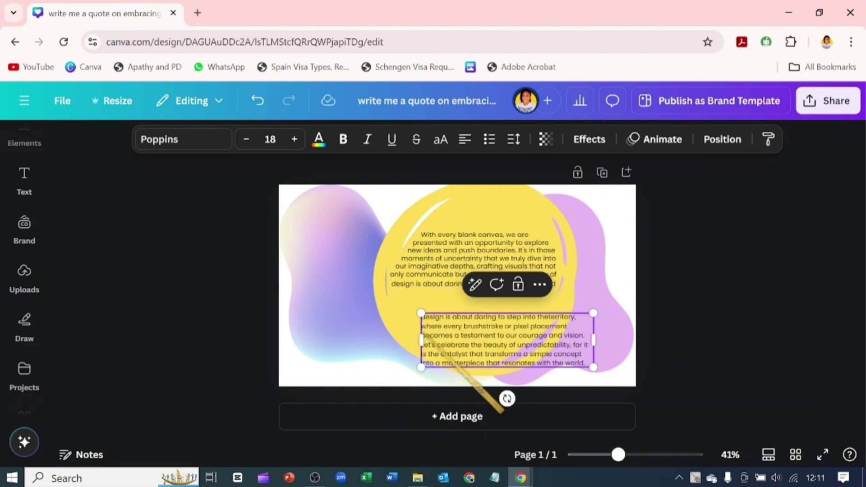
key(BackSpace)
key(BackSpace)
key(BackSpace)
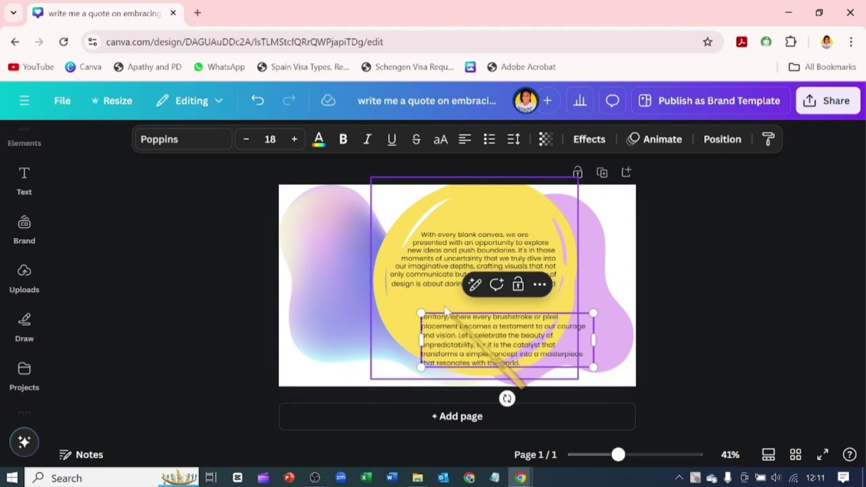
drag(505, 322, 471, 319)
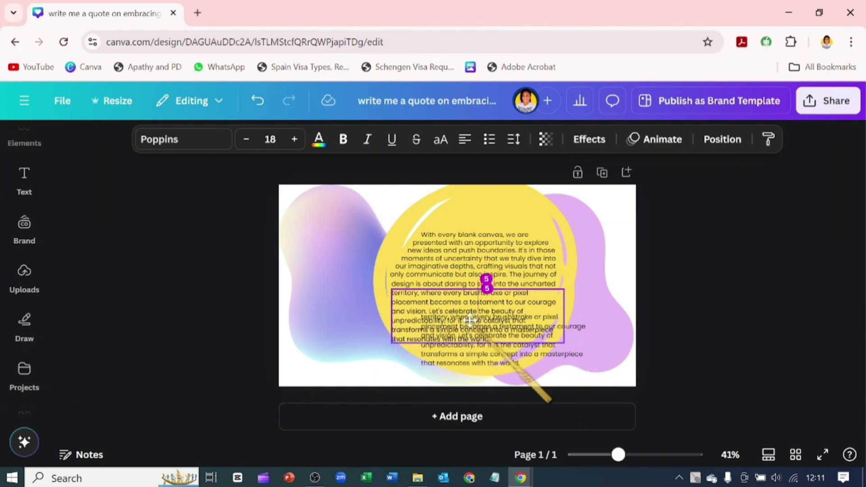
drag(472, 319, 472, 319)
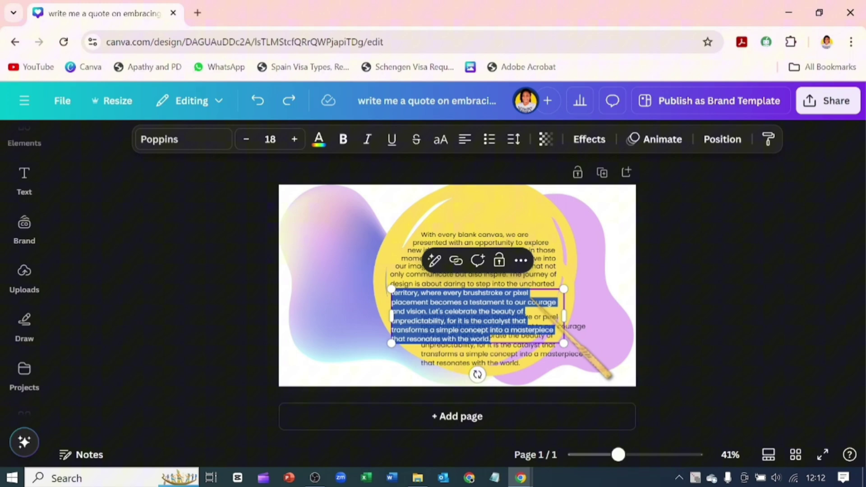
drag(502, 284, 531, 316)
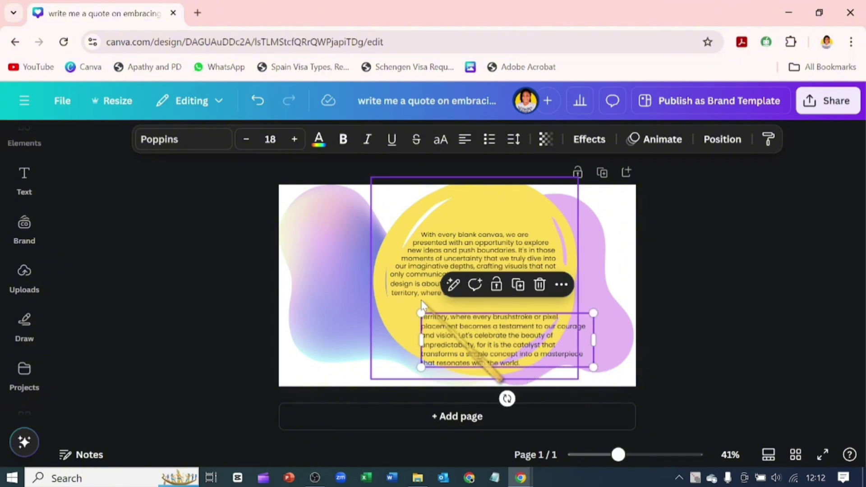
key(Right)
key(Right)
key(Right)
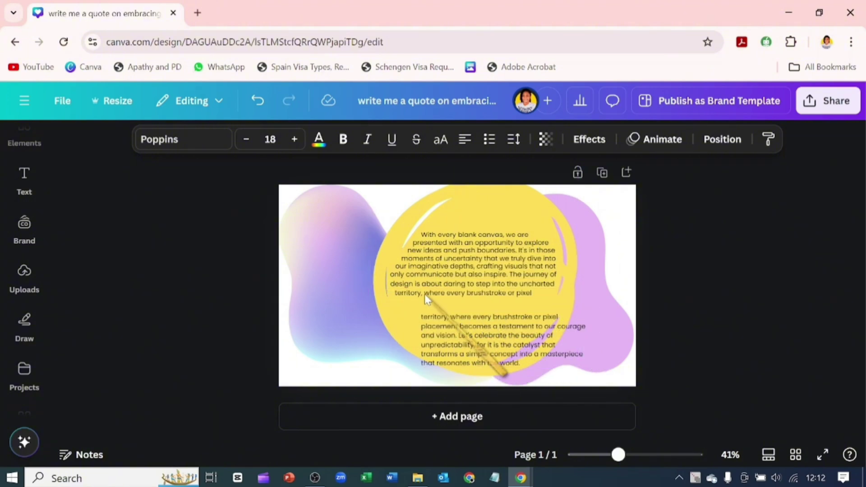
key(Left)
key(Left)
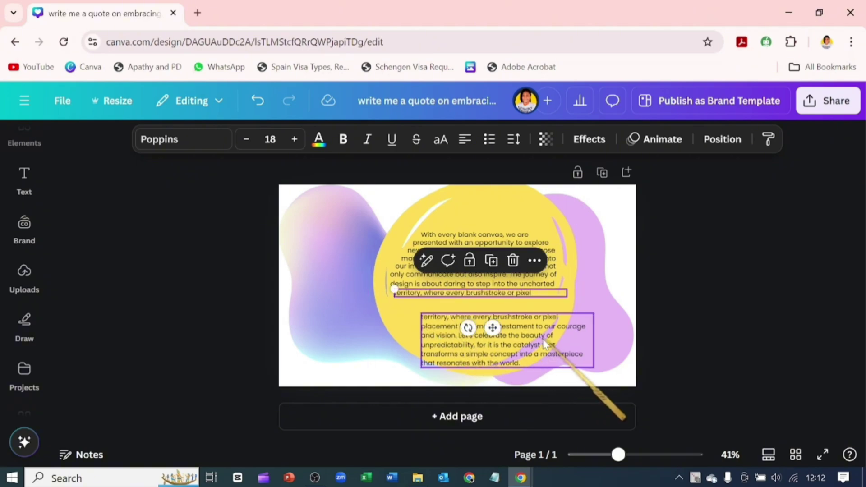
Step: Duplicate the lower text block, move the copy up, and delete its extra words
click(465, 322)
click(518, 284)
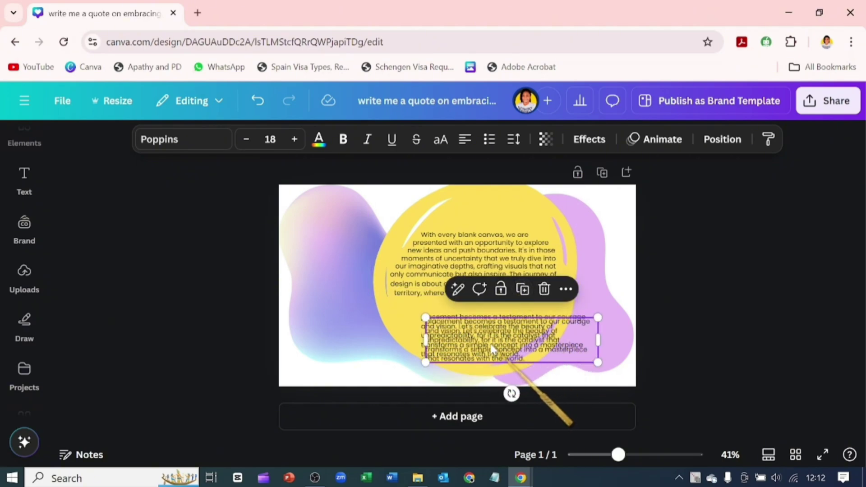
drag(508, 322, 462, 326)
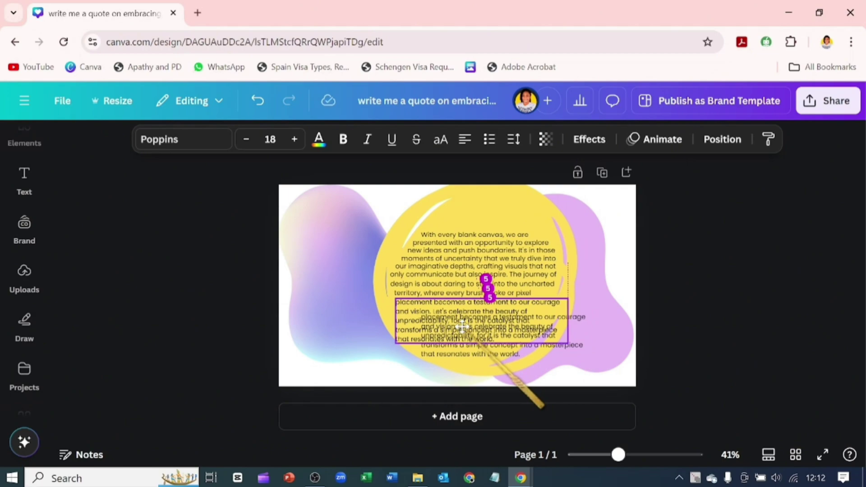
double_click(462, 326)
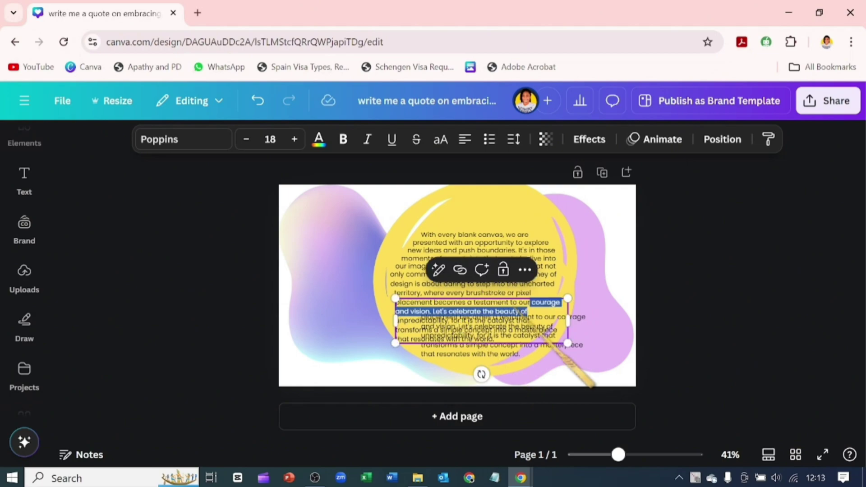
key(Delete)
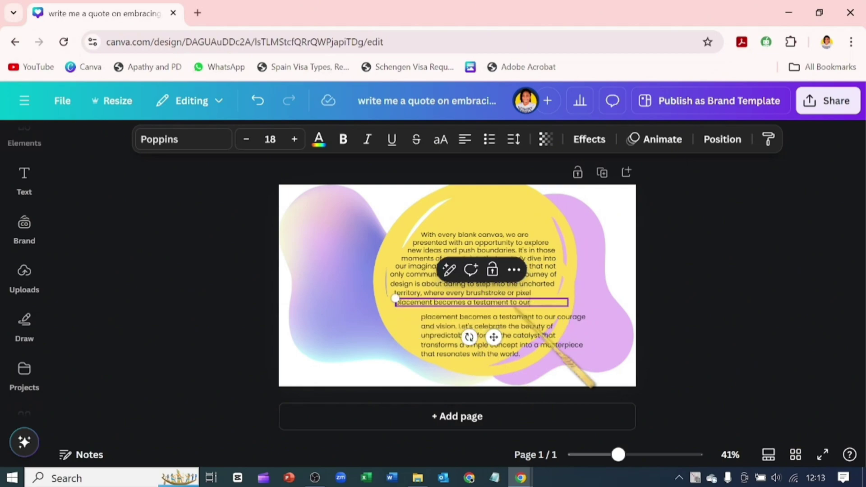
Step: Duplicate the lower block again, place it under the previous line, and highlight 'beauty of' through 'world.'
click(485, 329)
click(519, 285)
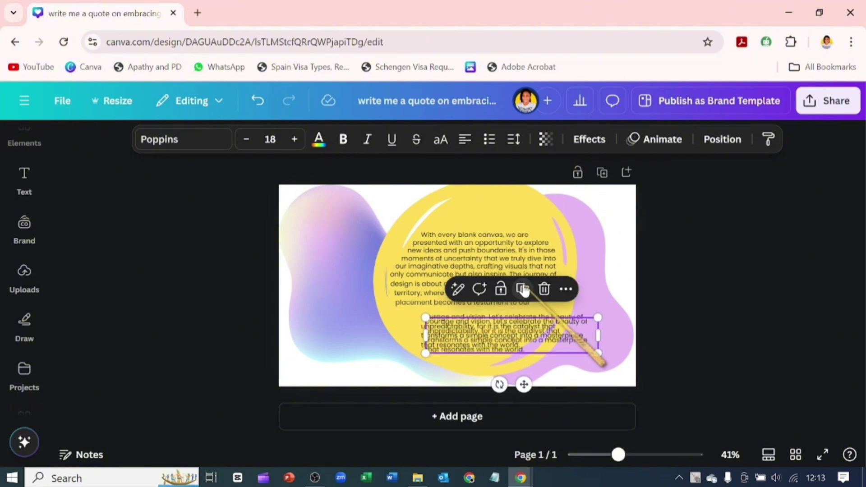
drag(510, 348, 487, 337)
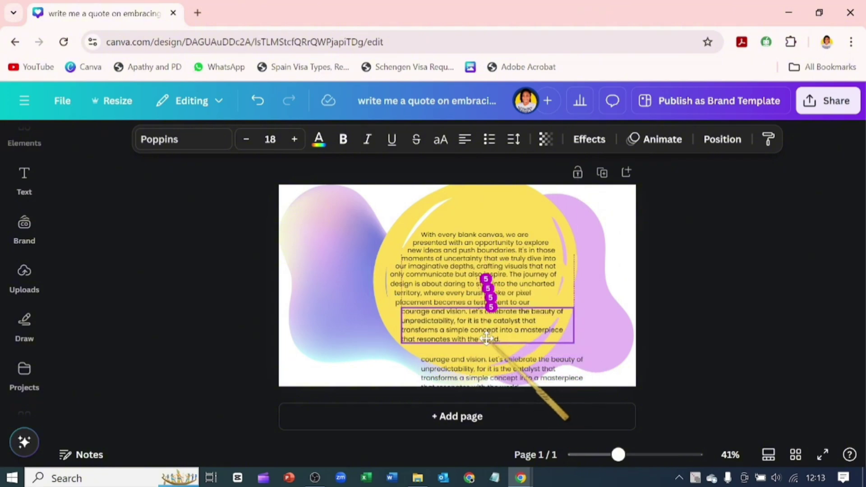
mouse_move(531, 312)
mouse_down()
mouse_move(537, 322)
mouse_move(501, 340)
mouse_move(464, 327)
mouse_up()
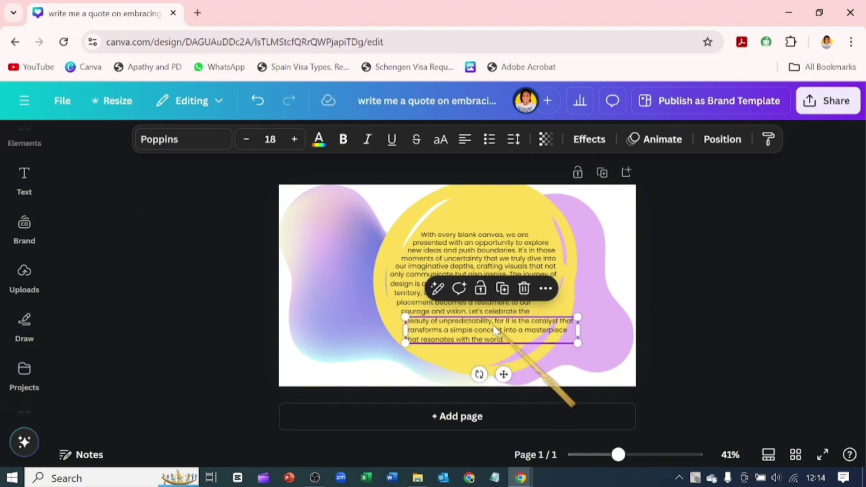
Step: Place a copy below the paragraph and delete 'concept into a masterpiece that', leaving 'resonates with the world.'
click(501, 290)
drag(497, 354, 500, 391)
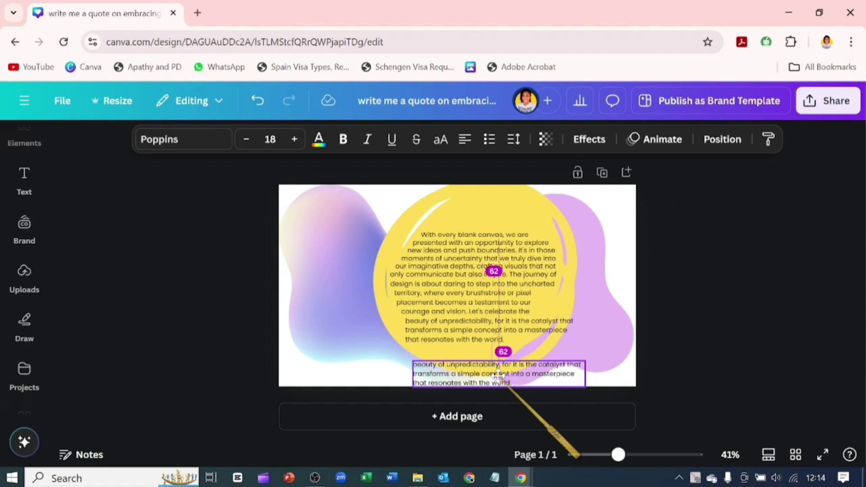
click(482, 337)
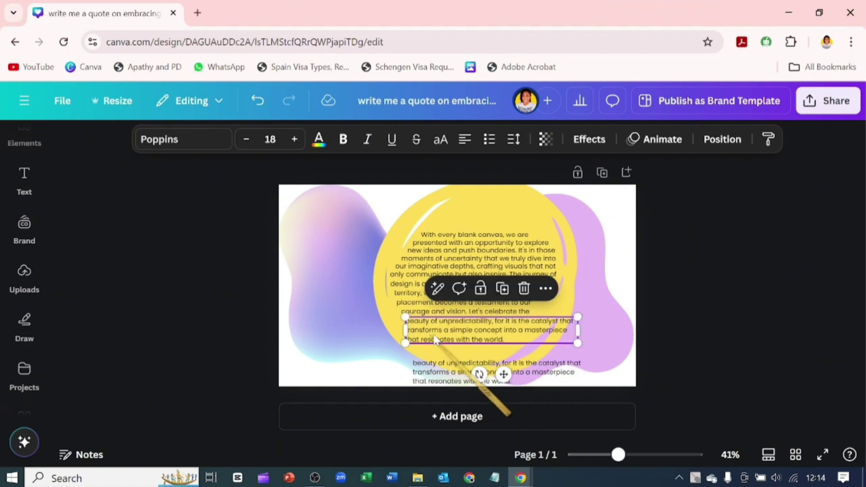
click(519, 339)
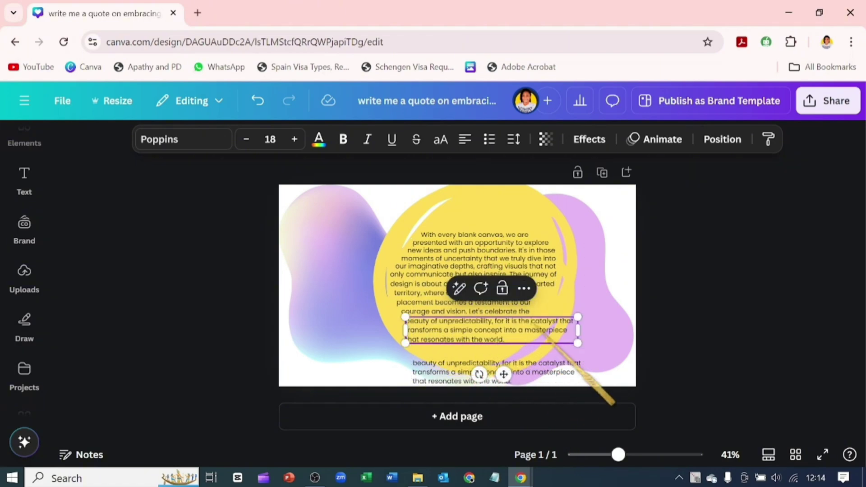
mouse_move(544, 329)
mouse_down()
mouse_move(551, 376)
mouse_move(550, 340)
mouse_move(555, 368)
mouse_move(522, 346)
mouse_move(530, 355)
mouse_up()
click(521, 347)
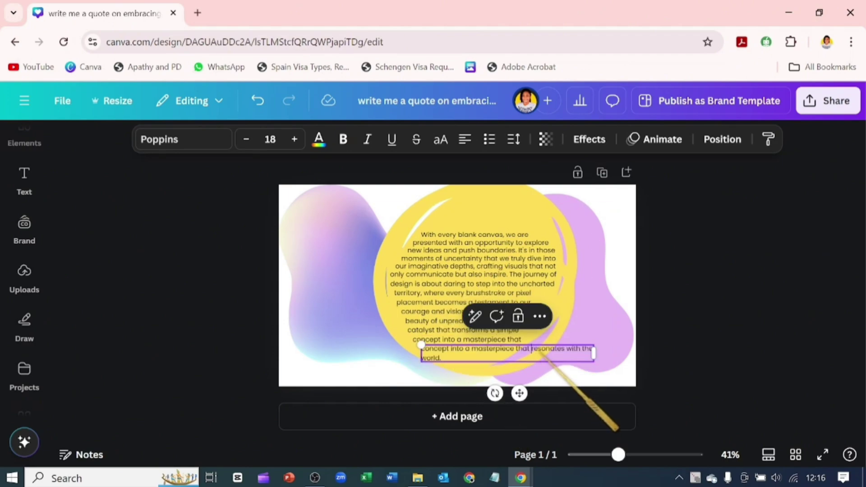
key(shift+Home)
key(BackSpace)
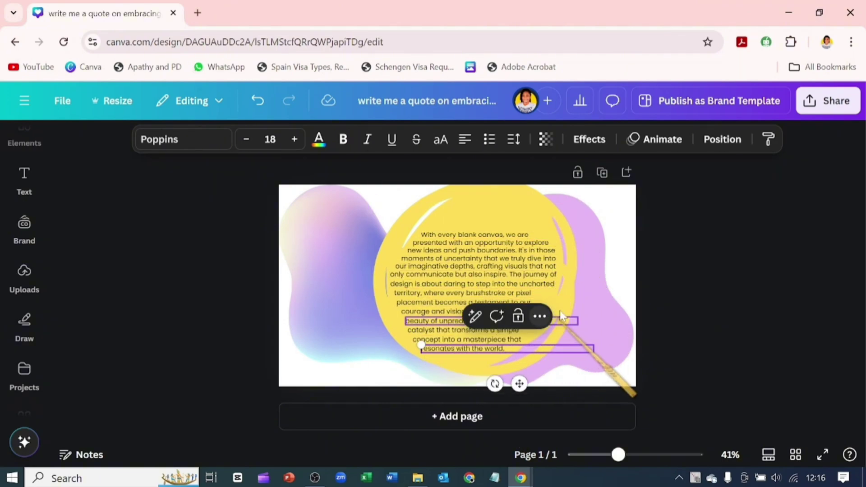
Step: Select all quote text-line layers, from 'With every blank canvas' down, and space them evenly vertically
click(721, 140)
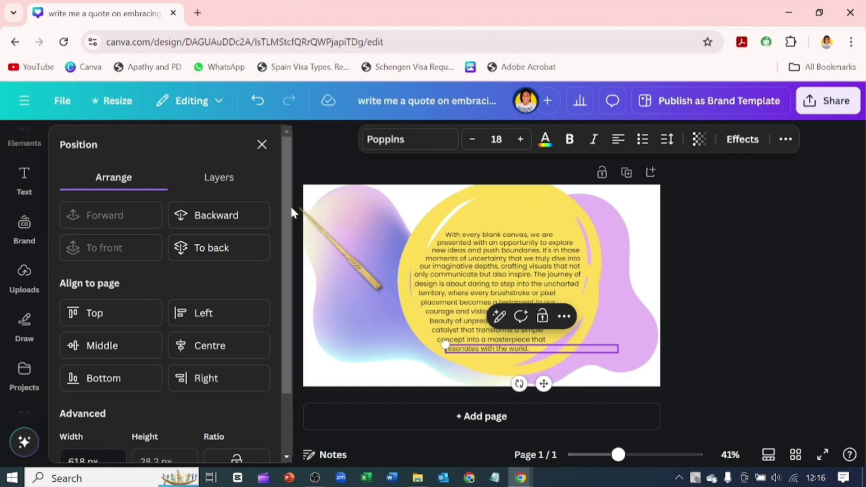
click(246, 179)
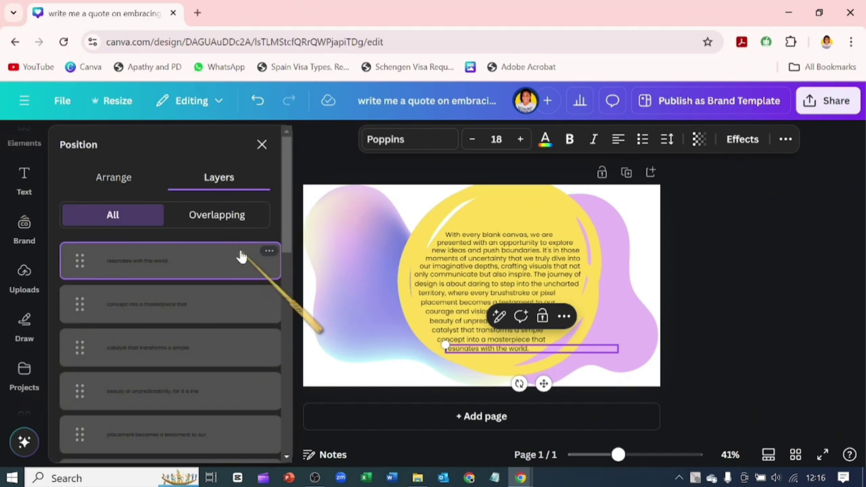
scroll(228, 345, down, 3)
scroll(228, 345, down, 5)
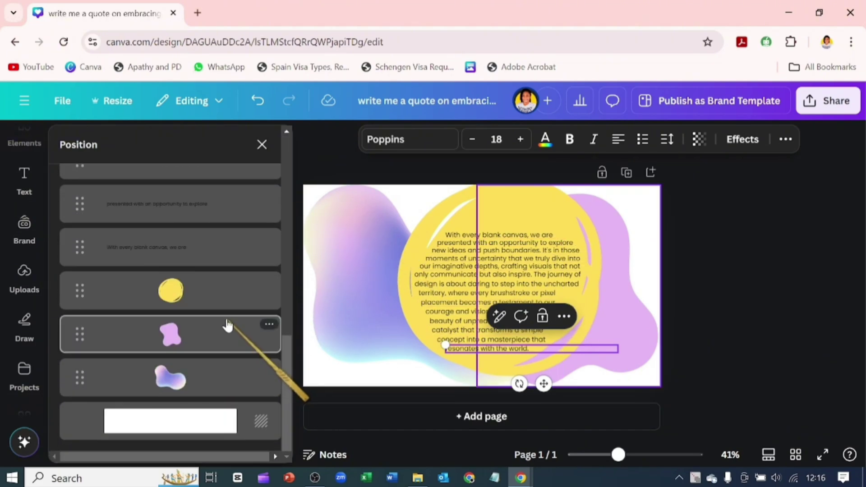
scroll(225, 325, up, 3)
click(218, 398)
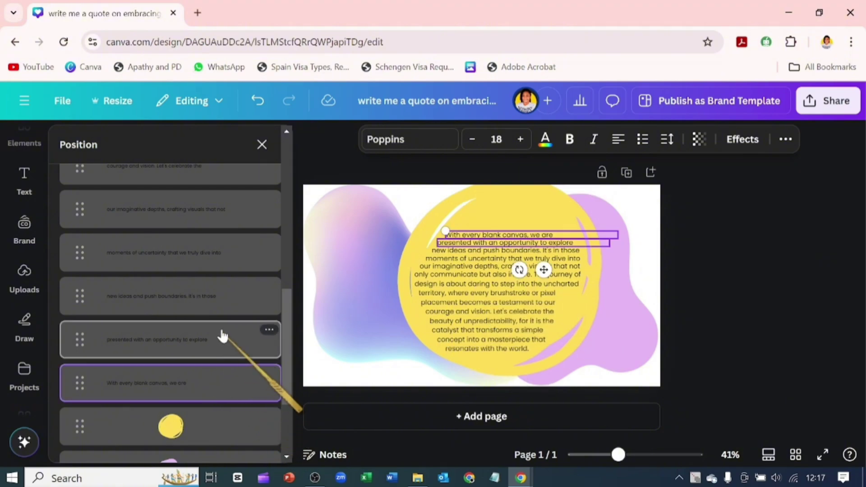
scroll(285, 275, up, 5)
shift+click(238, 233)
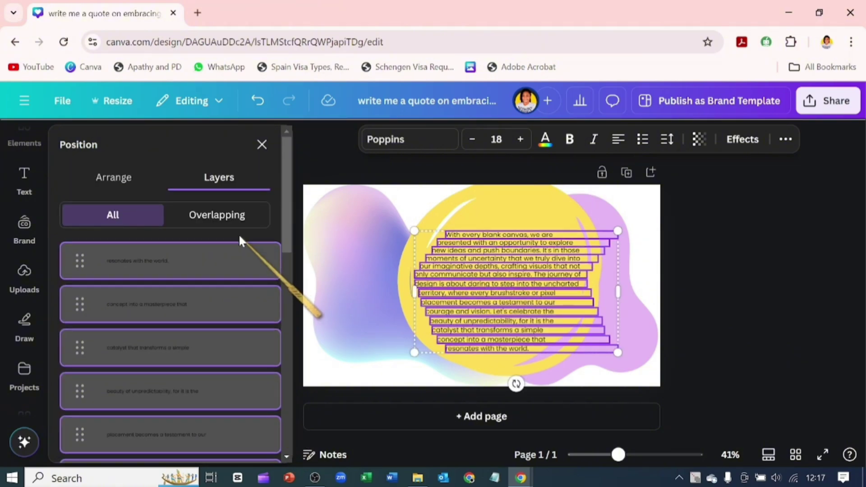
click(121, 178)
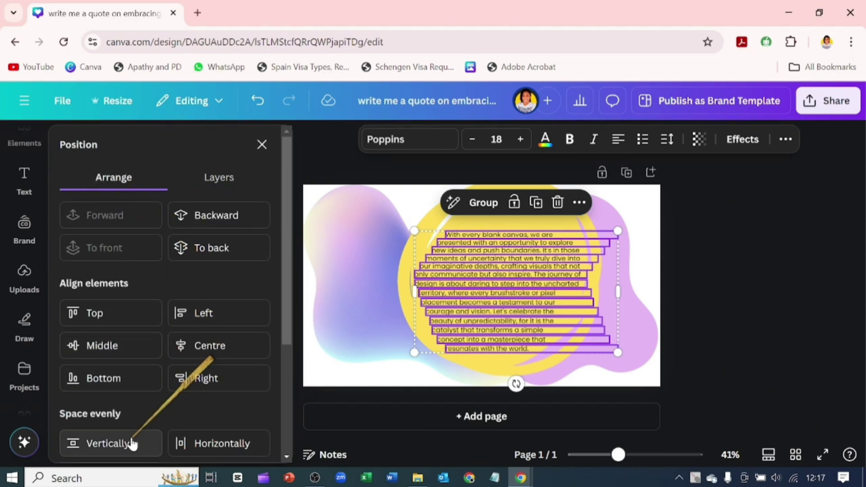
scroll(133, 416, down, 2)
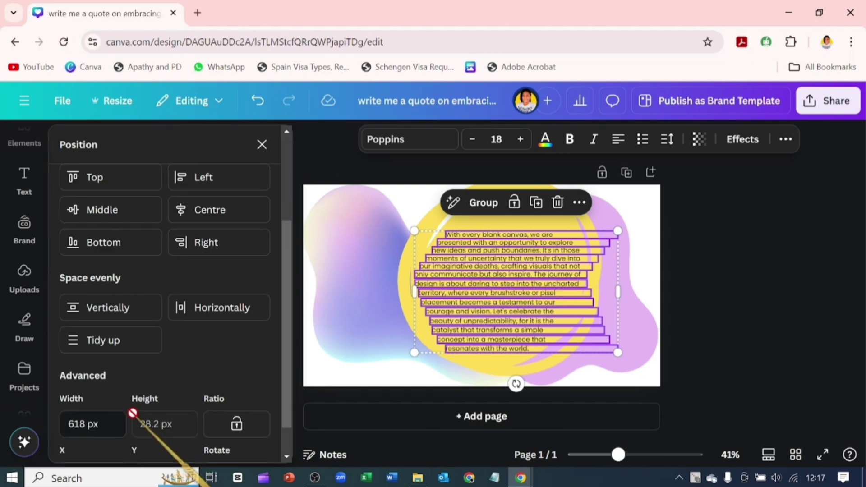
click(126, 315)
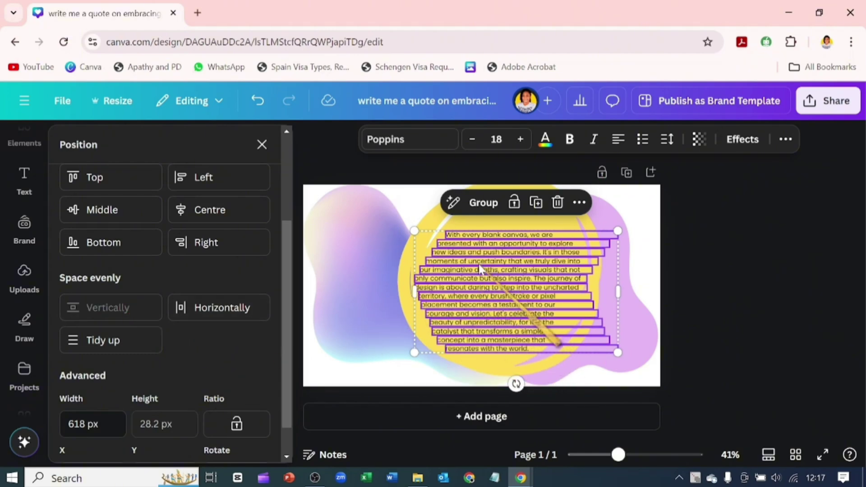
key(Escape)
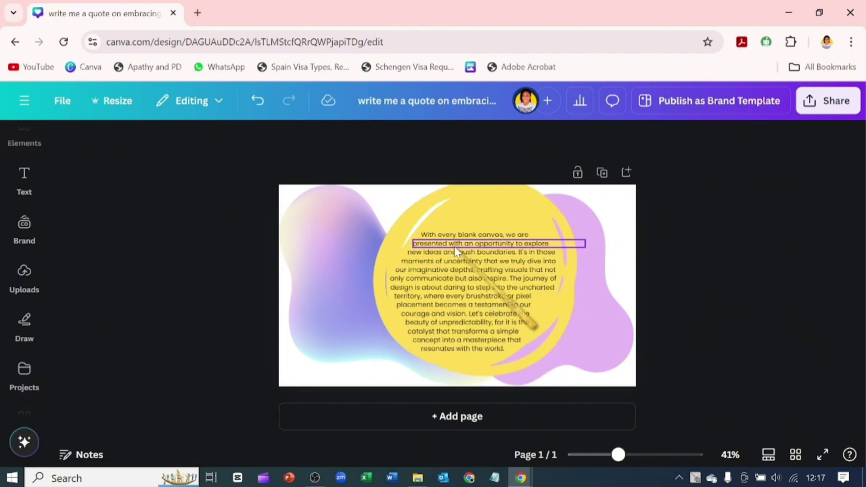
click(427, 282)
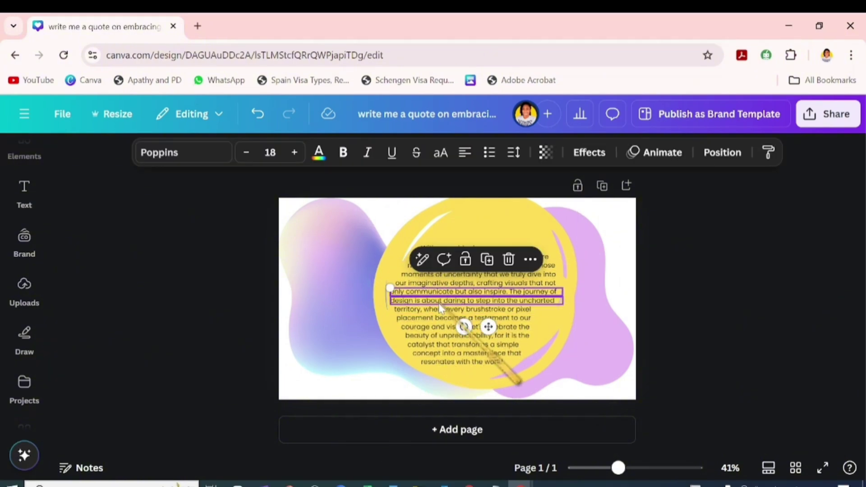